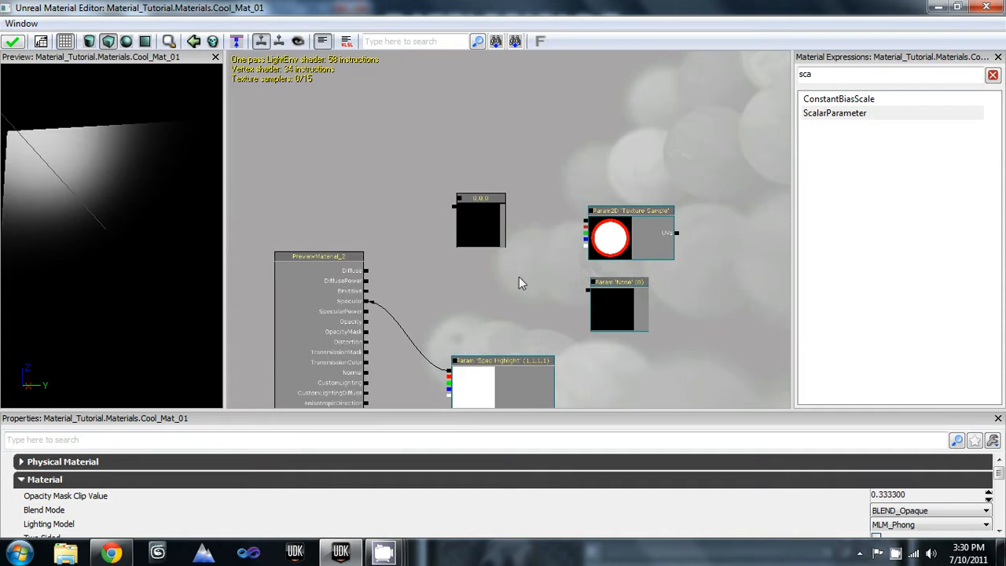
# Step: Arrange the nodes in a column with the constant colour above the Texture Sample parameter and the unnamed scalar parameter below it
pyautogui.click(472, 197)
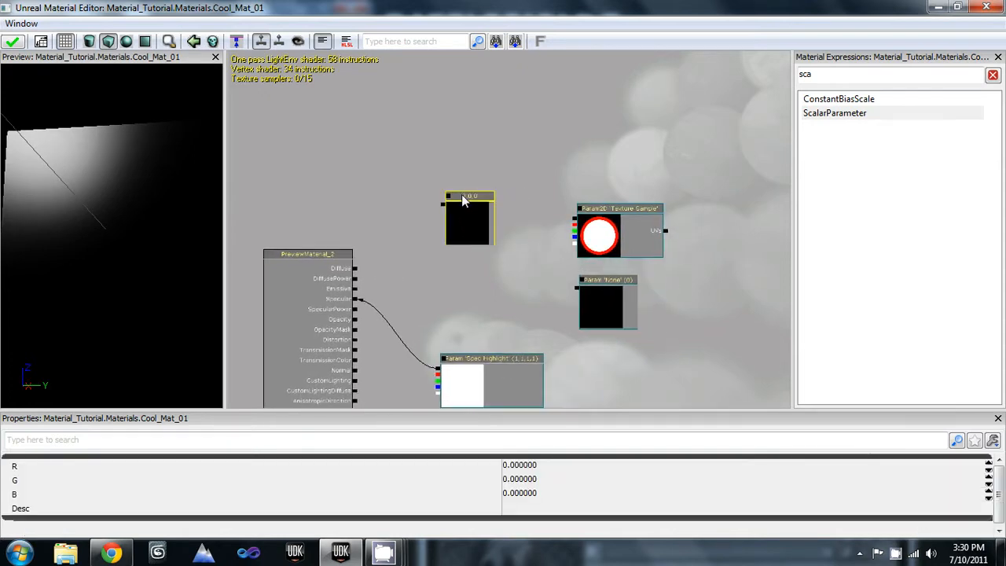
pyautogui.keyDown('ctrl'); pyautogui.moveTo(485, 203); pyautogui.dragTo(487, 202); pyautogui.keyUp('ctrl')
pyautogui.moveTo(463, 198); pyautogui.dragTo(597, 153)
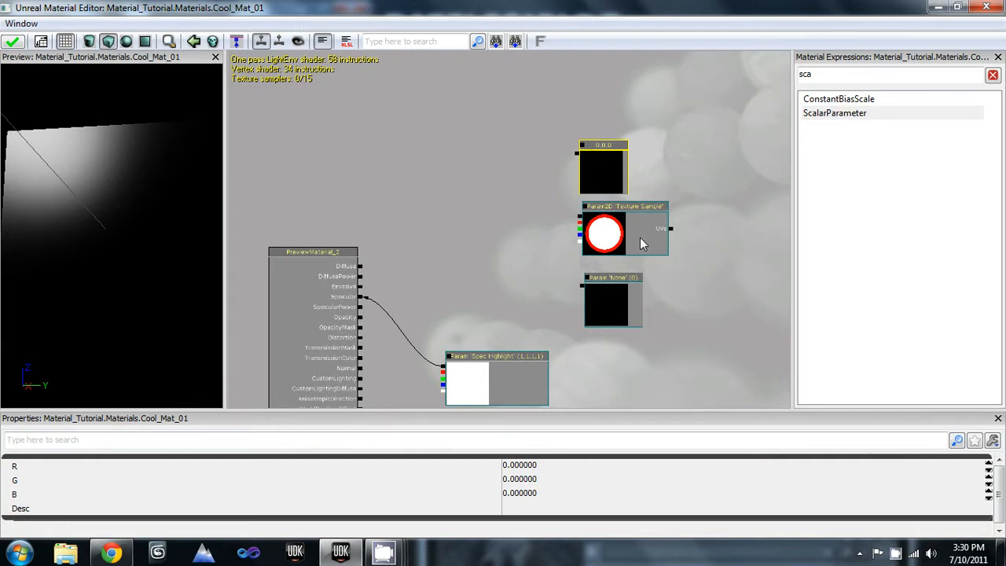
pyautogui.keyDown('ctrl'); pyautogui.moveTo(614, 298); pyautogui.dragTo(620, 371); pyautogui.keyUp('ctrl')
pyautogui.click(606, 304)
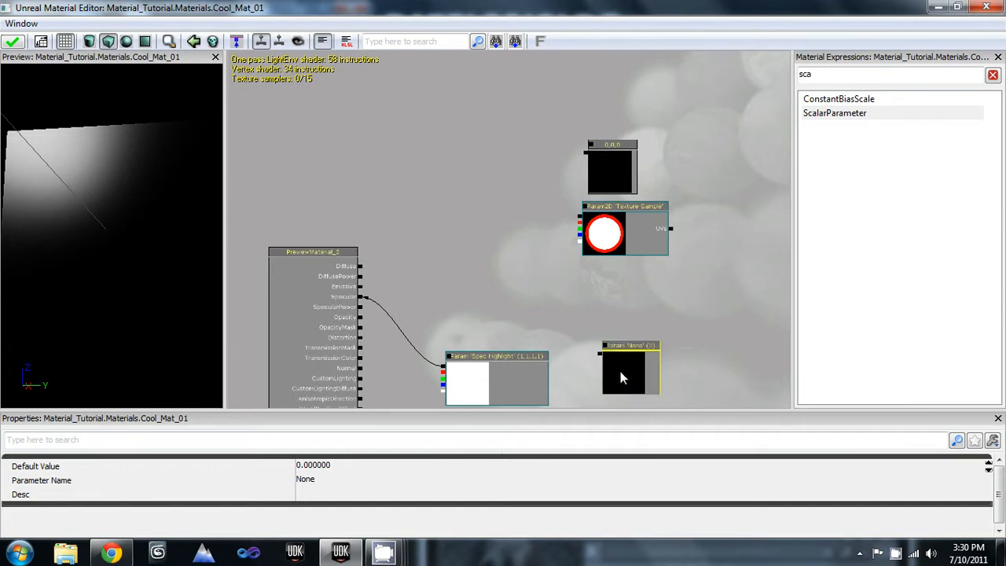
pyautogui.click(626, 248)
pyautogui.keyDown('ctrl'); pyautogui.moveTo(633, 232); pyautogui.dragTo(654, 264); pyautogui.keyUp('ctrl')
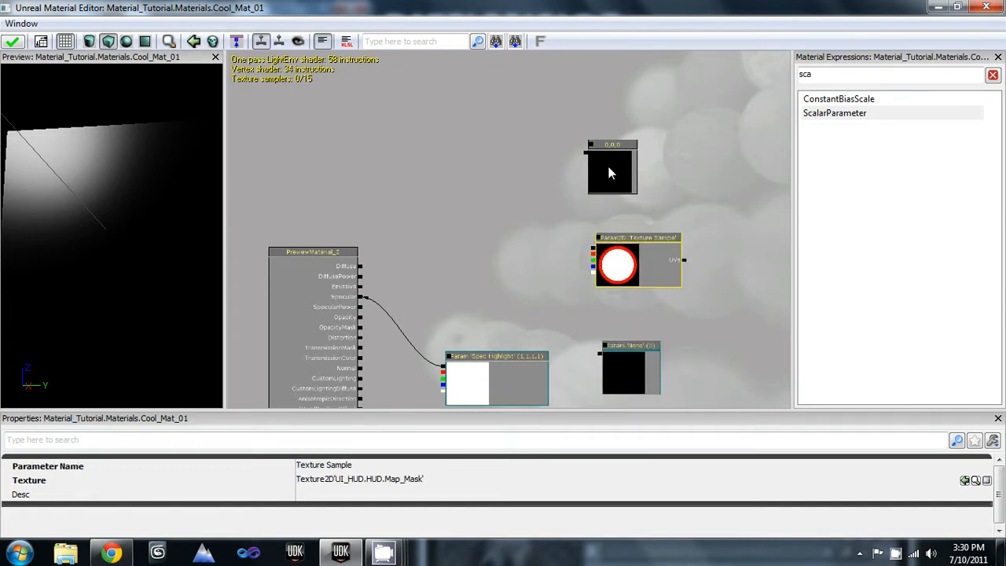
pyautogui.keyDown('ctrl'); pyautogui.moveTo(608, 167); pyautogui.dragTo(605, 182); pyautogui.keyUp('ctrl')
# Step: Set the constant colour node's G value to 1
pyautogui.click(604, 164)
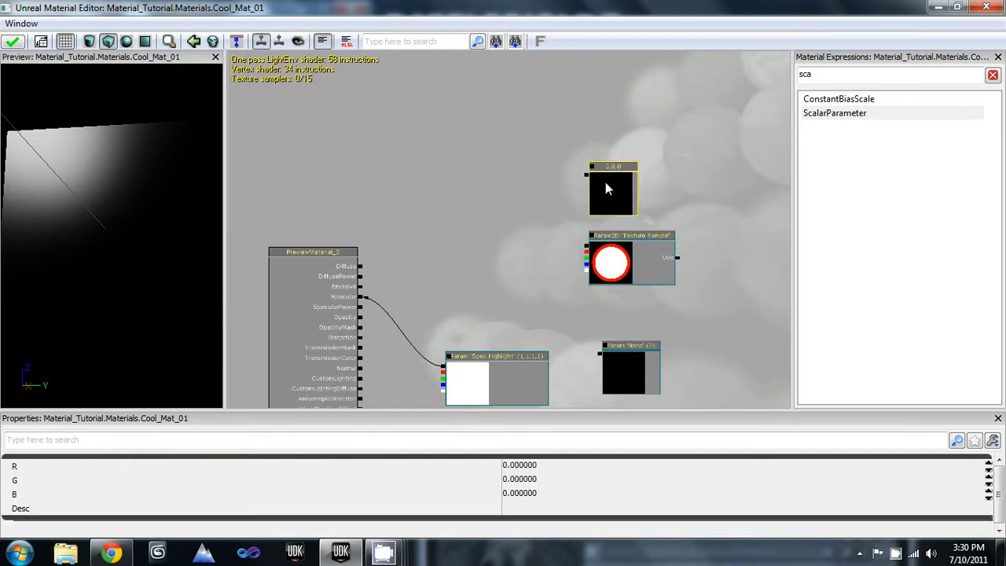
pyautogui.click(507, 481)
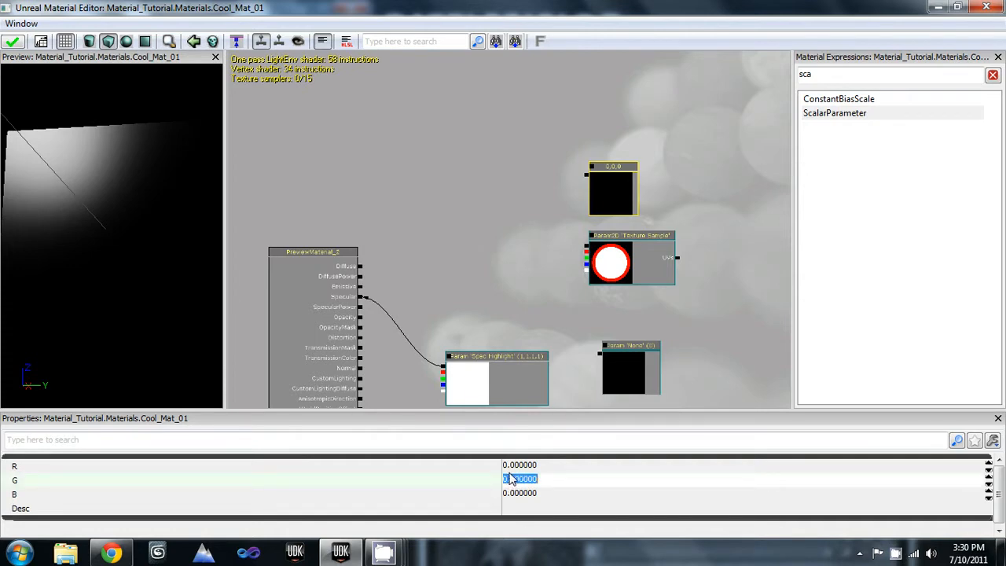
pyautogui.write('1')
pyautogui.press('Return')
pyautogui.press('Return')
pyautogui.click(491, 226)
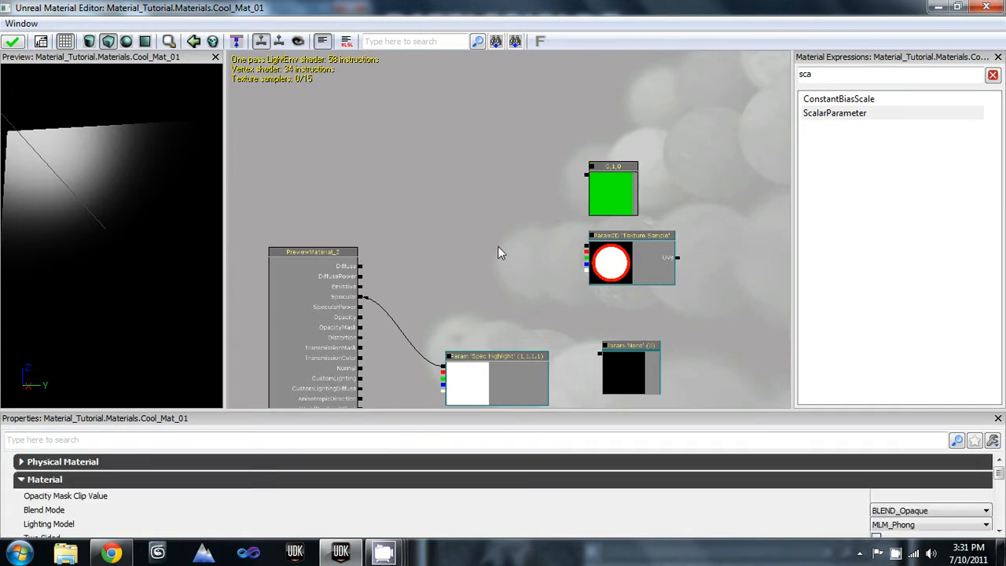
# Step: Add a Multiply node fed by the green constant and the Texture Sample parameter, and connect its output to Diffuse
pyautogui.click(498, 248)
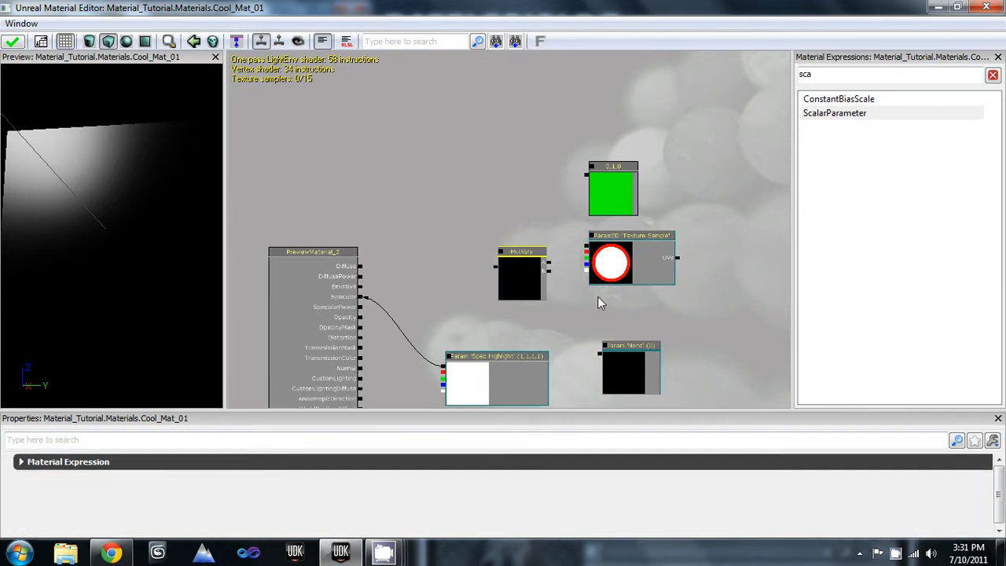
pyautogui.moveTo(524, 252); pyautogui.dragTo(493, 203)
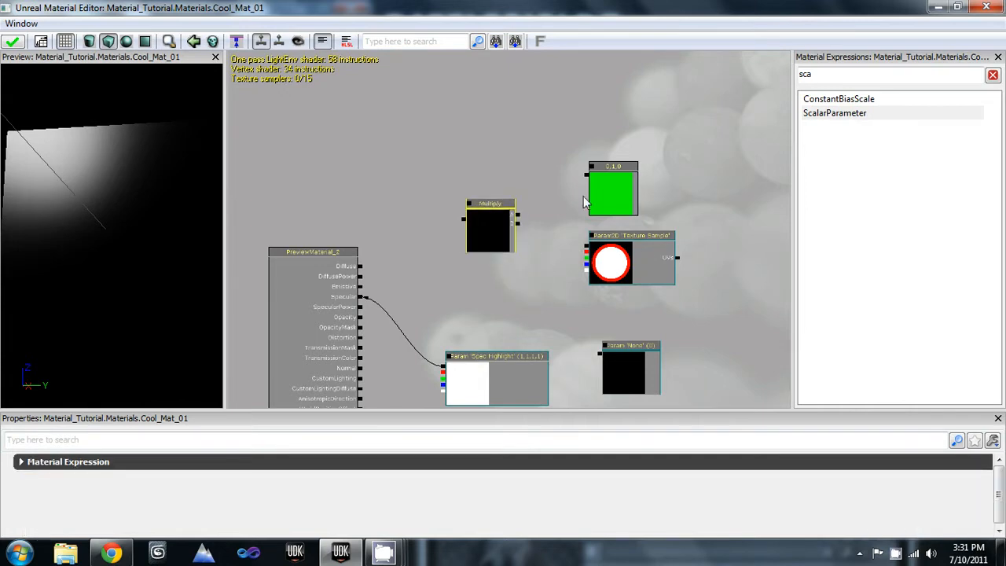
pyautogui.moveTo(588, 176); pyautogui.dragTo(518, 214)
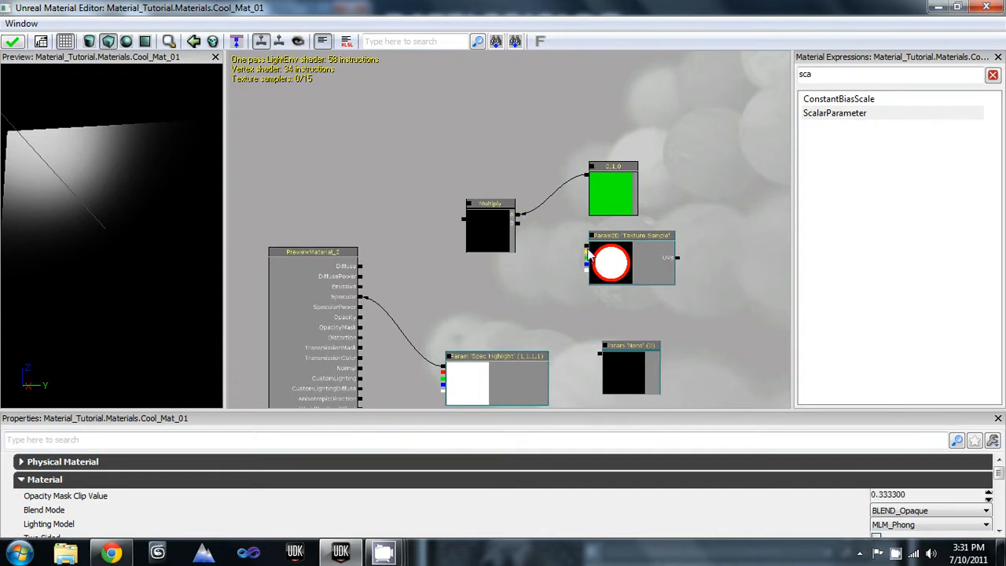
pyautogui.moveTo(586, 250); pyautogui.dragTo(519, 228)
pyautogui.moveTo(463, 222); pyautogui.dragTo(363, 274)
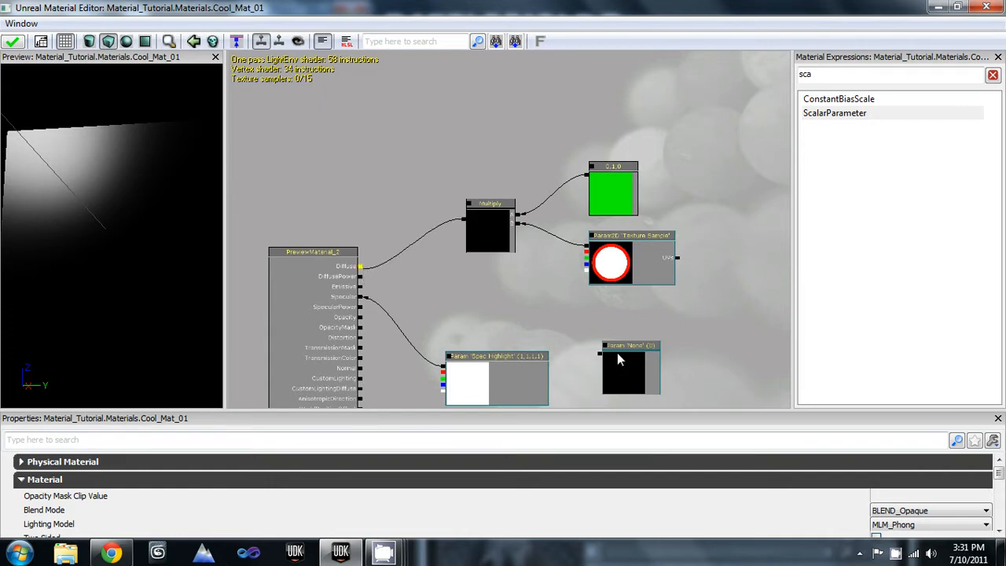
# Step: Move the unnamed scalar parameter beneath the Multiply branch and line up the Spec Highlight parameter directly below it
pyautogui.moveTo(618, 353); pyautogui.dragTo(565, 297)
pyautogui.click(649, 358)
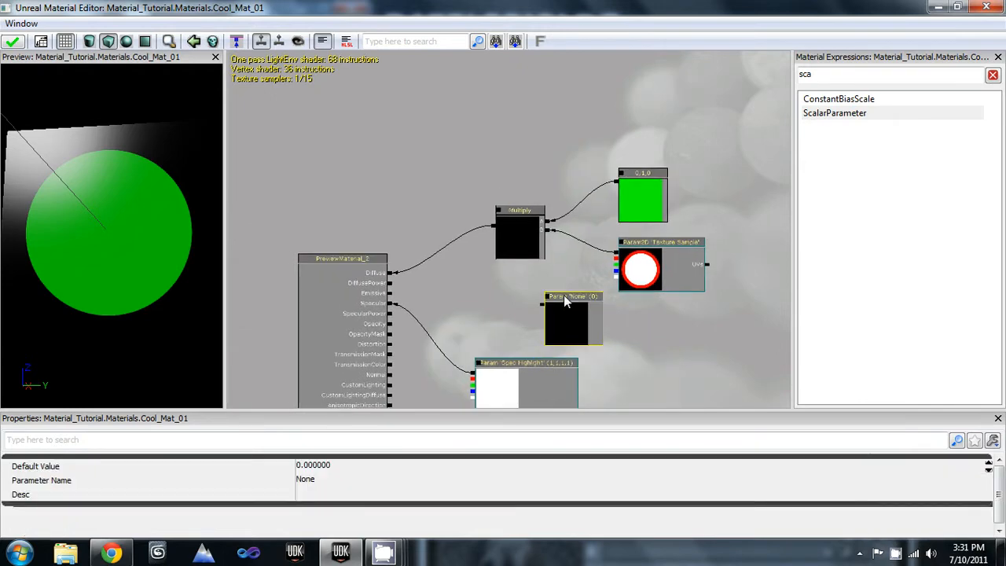
pyautogui.click(503, 368)
pyautogui.moveTo(503, 368); pyautogui.dragTo(572, 366)
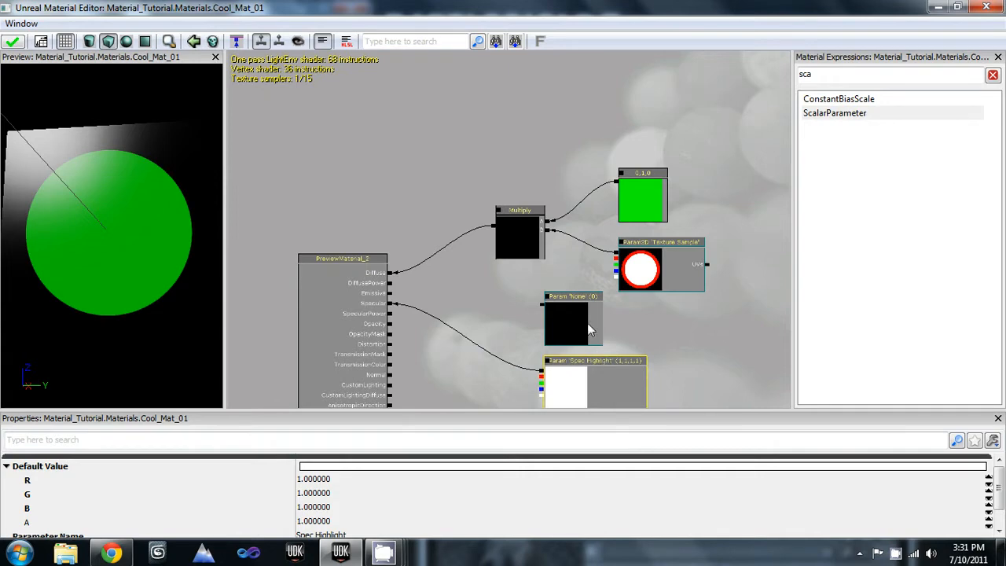
pyautogui.click(566, 322)
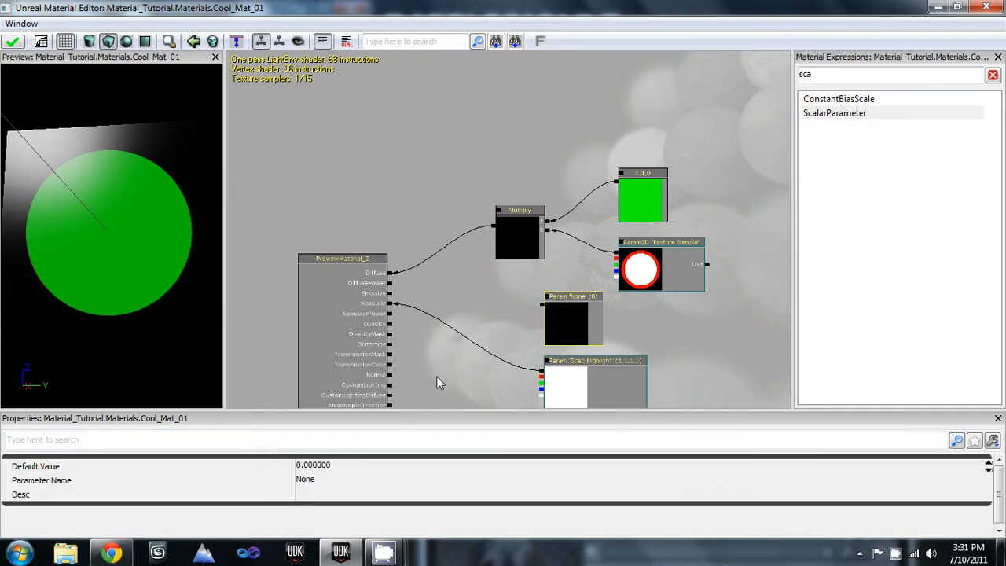
# Step: Insert an Add node that combines the unnamed scalar parameter with Spec Highlight, and connect its output to Specular
pyautogui.click(474, 333)
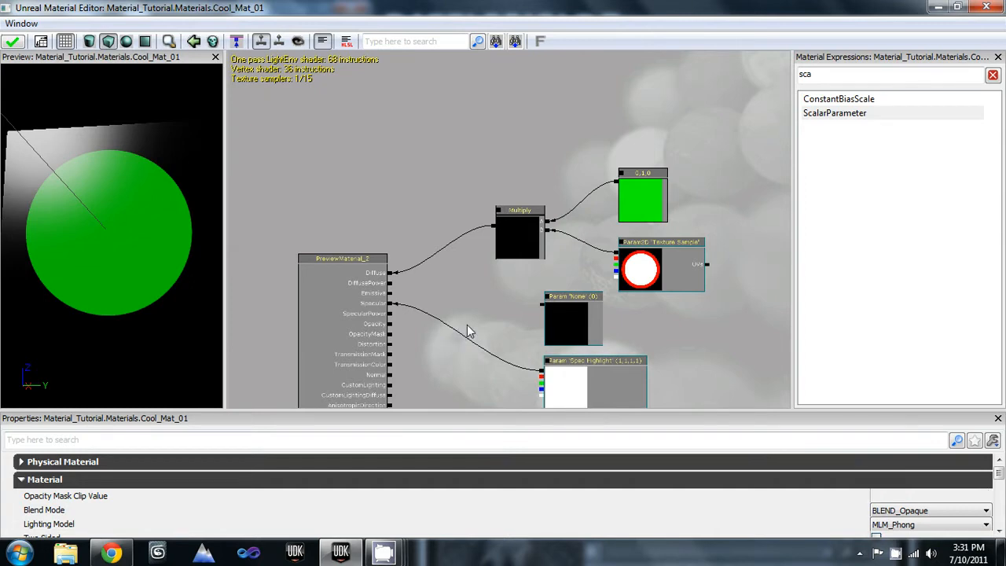
pyautogui.click(467, 330)
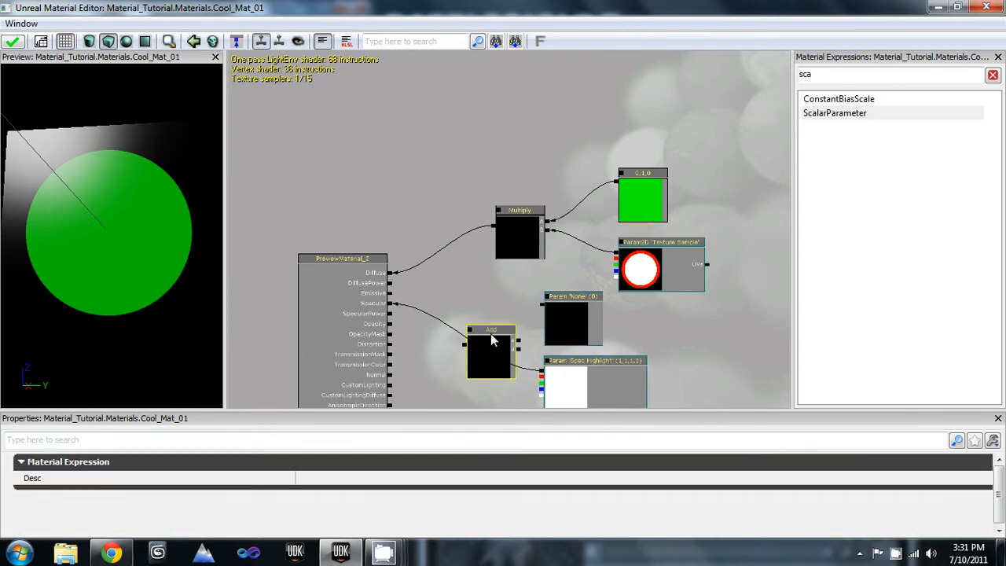
pyautogui.moveTo(491, 333); pyautogui.dragTo(483, 309)
pyautogui.moveTo(544, 303); pyautogui.dragTo(510, 309)
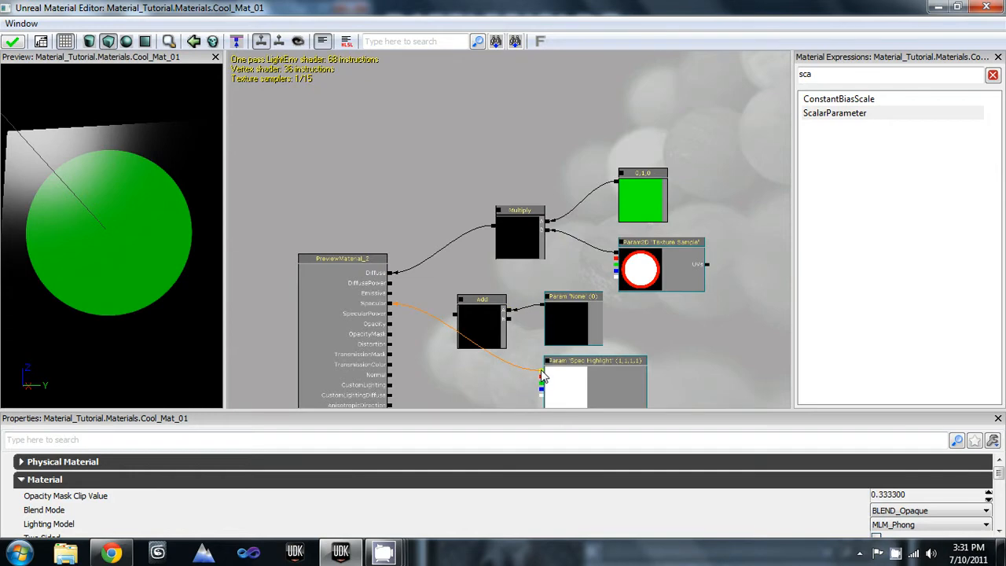
pyautogui.moveTo(541, 371); pyautogui.dragTo(512, 326)
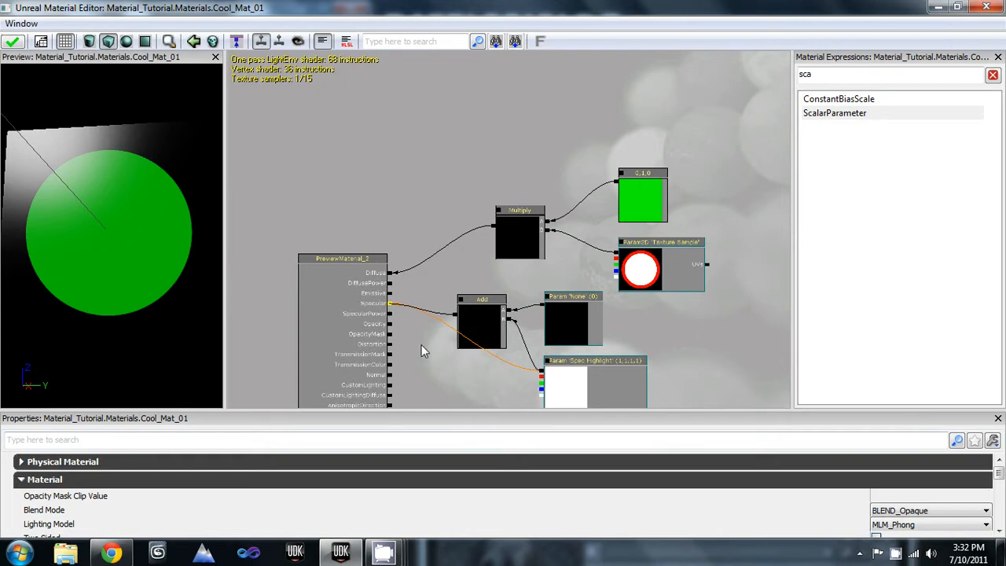
pyautogui.moveTo(534, 358); pyautogui.dragTo(422, 315)
# Step: Name the unnamed scalar parameter Highlight
pyautogui.moveTo(570, 293)
pyautogui.mouseDown()
pyautogui.moveTo(565, 282)
pyautogui.moveTo(562, 301)
pyautogui.moveTo(561, 285)
pyautogui.mouseUp()
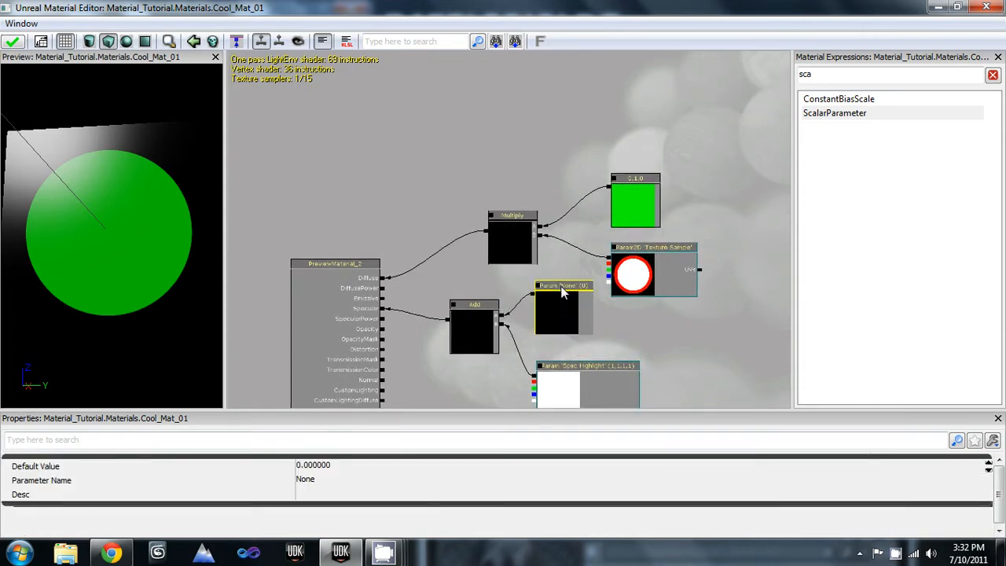
pyautogui.click(313, 480)
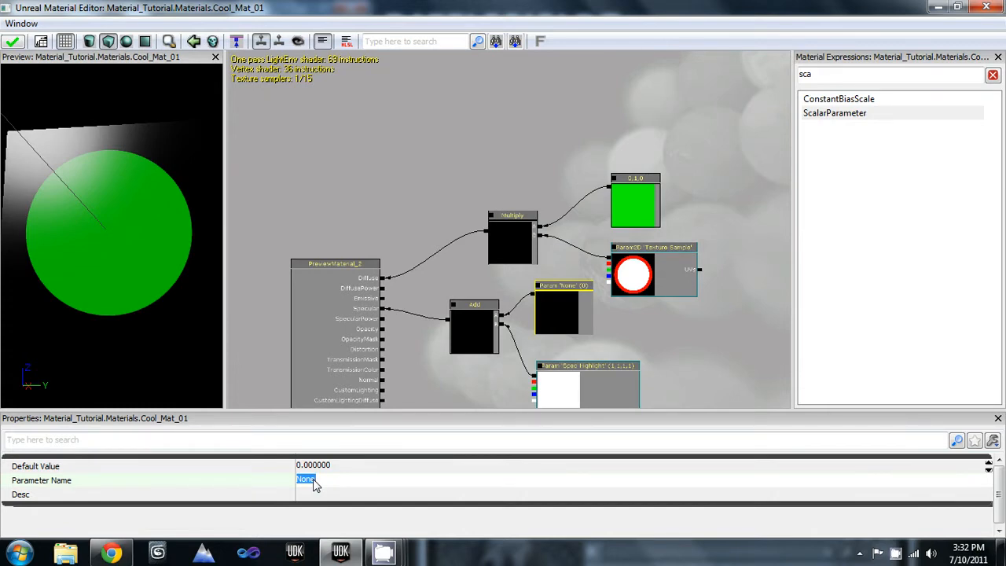
pyautogui.write('Highlight')
pyautogui.press('Return')
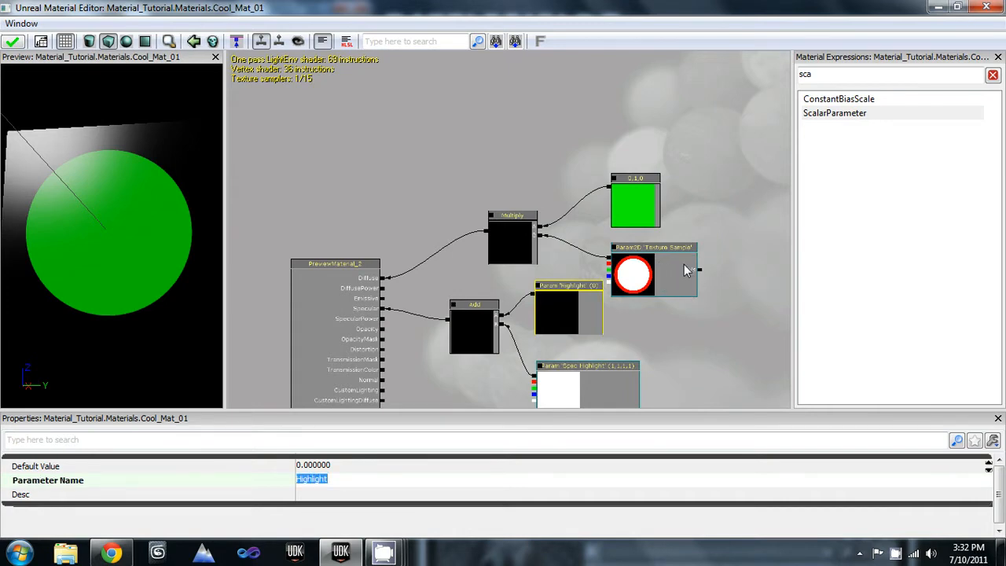
# Step: Duplicate the Spec Highlight parameter and connect the copy to the Multiply input used by the green constant
pyautogui.click(633, 194)
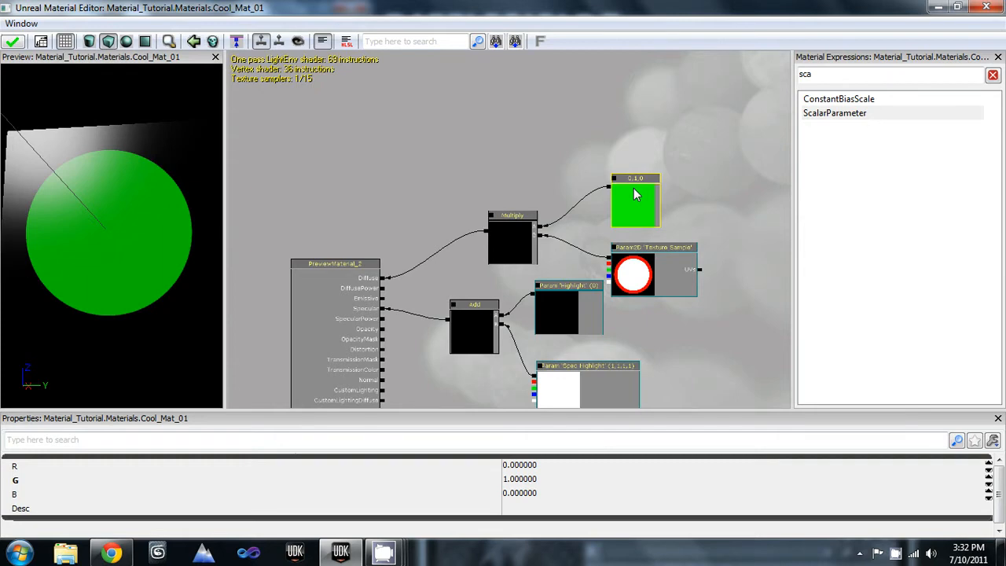
pyautogui.click(592, 388)
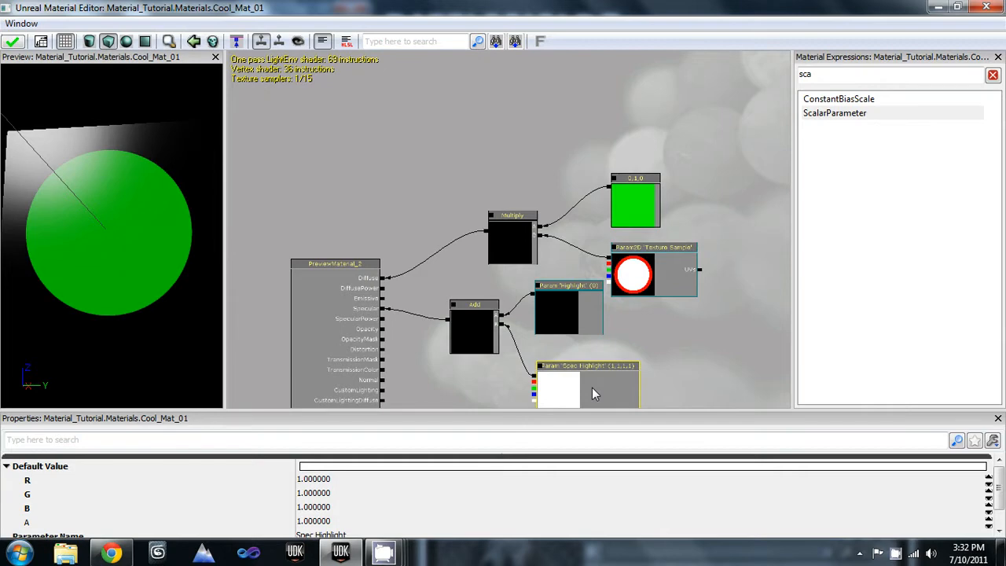
pyautogui.hotkey('ctrl', 'v')
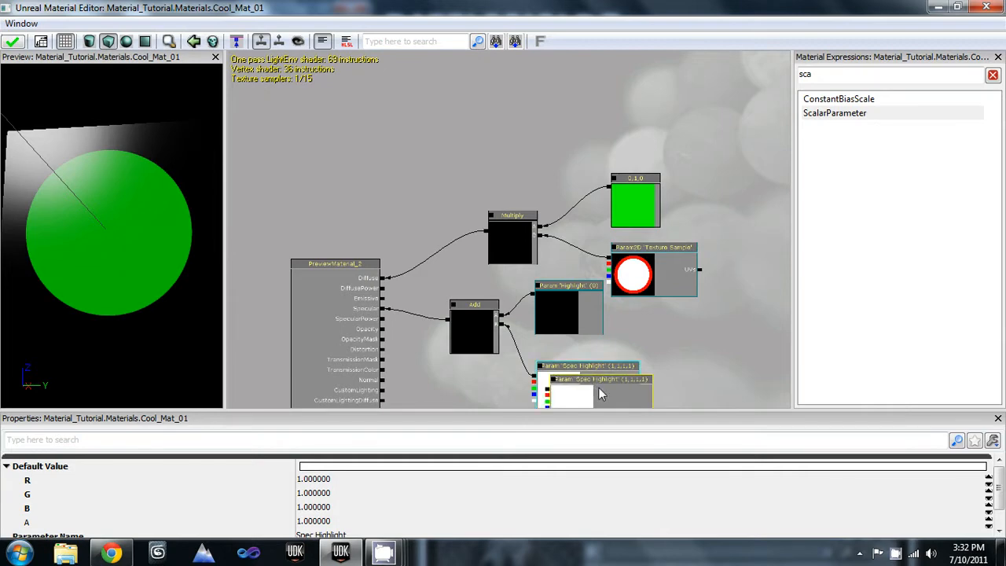
pyautogui.keyDown('ctrl'); pyautogui.moveTo(601, 392); pyautogui.dragTo(540, 227); pyautogui.keyUp('ctrl')
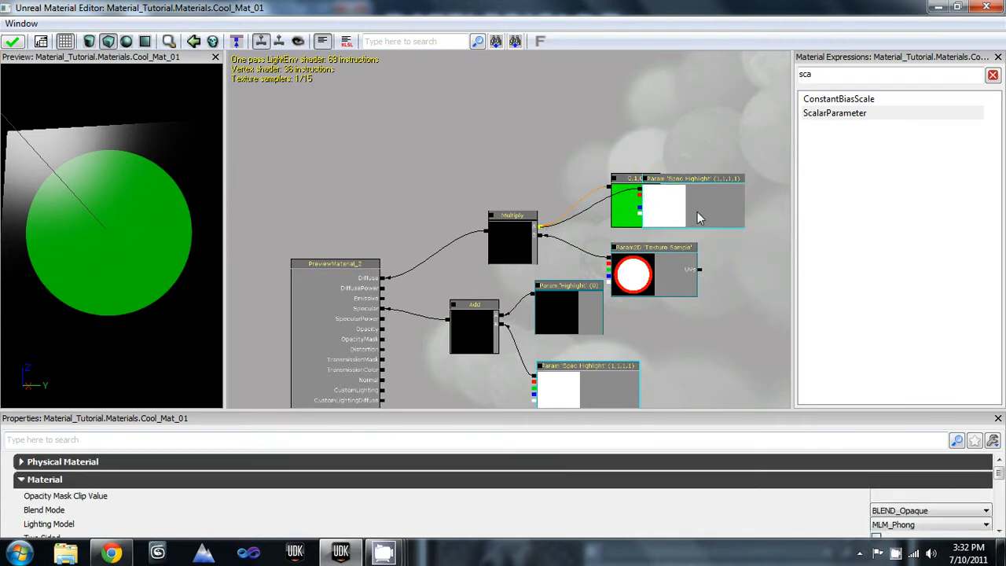
# Step: Move the disconnected green constant away from the network and place the Spec Highlight copy above the Texture Sample parameter
pyautogui.click(628, 186)
pyautogui.moveTo(629, 186); pyautogui.dragTo(395, 86)
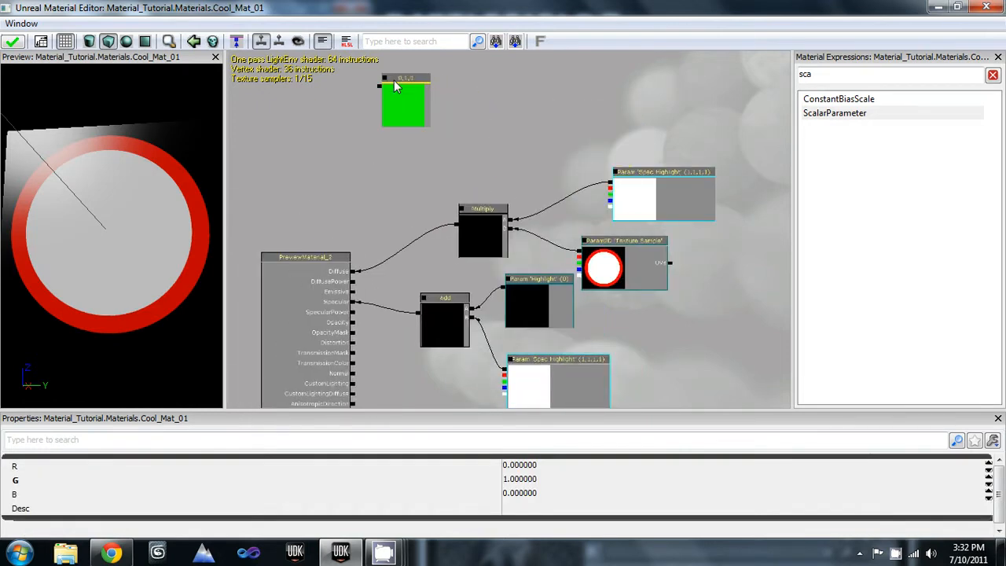
pyautogui.click(656, 172)
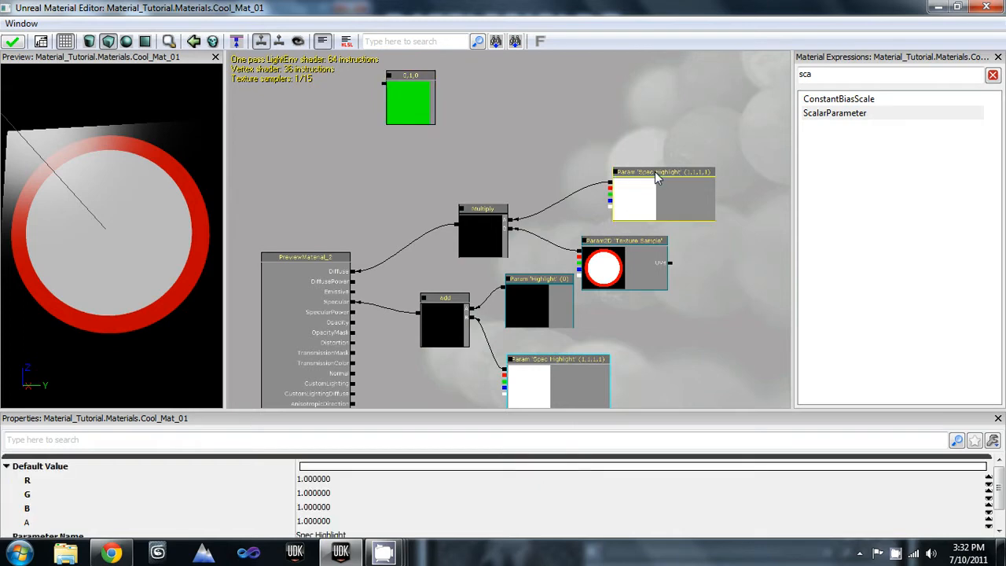
pyautogui.keyDown('ctrl'); pyautogui.moveTo(656, 177); pyautogui.dragTo(624, 175); pyautogui.keyUp('ctrl')
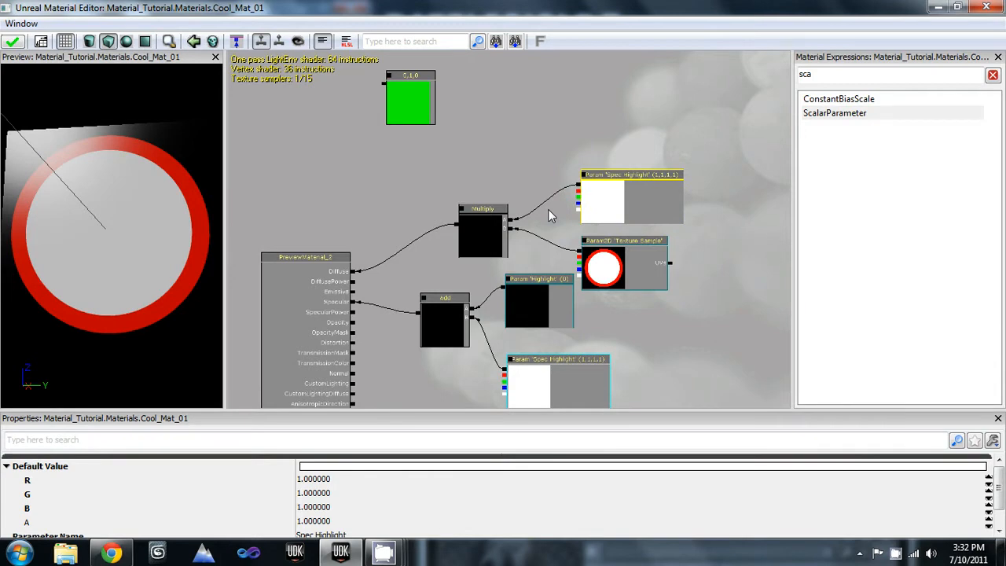
# Step: Rename the Spec Highlight copy feeding the Multiply node to Difuse Color
pyautogui.scroll(-1, 748, 308)
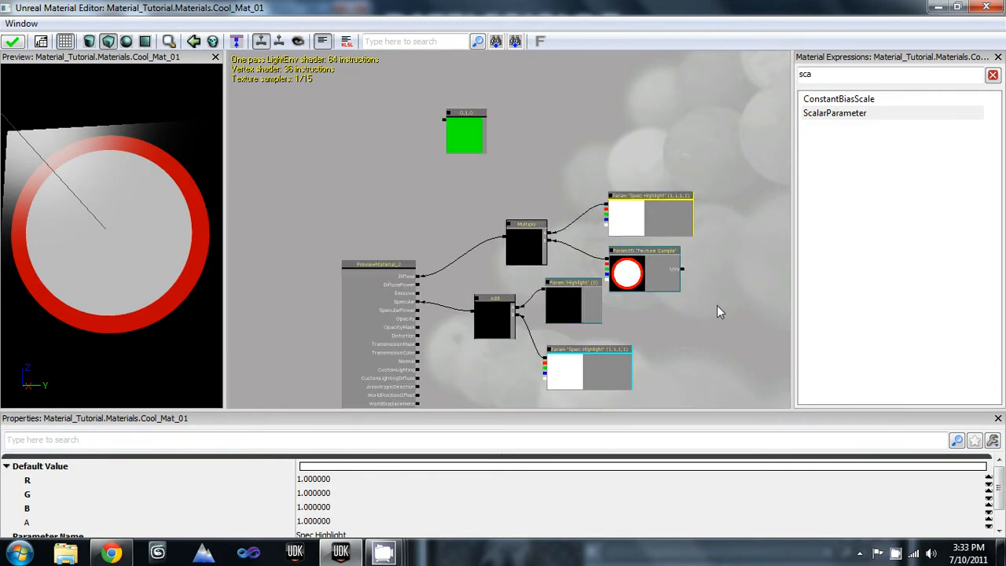
pyautogui.scroll(1, 718, 310)
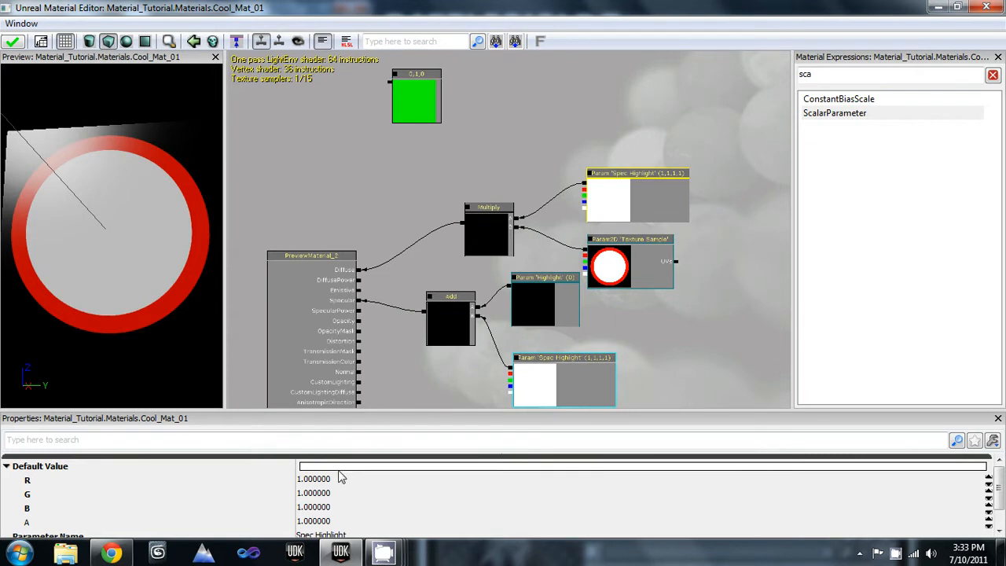
pyautogui.scroll(-1, 1000, 511)
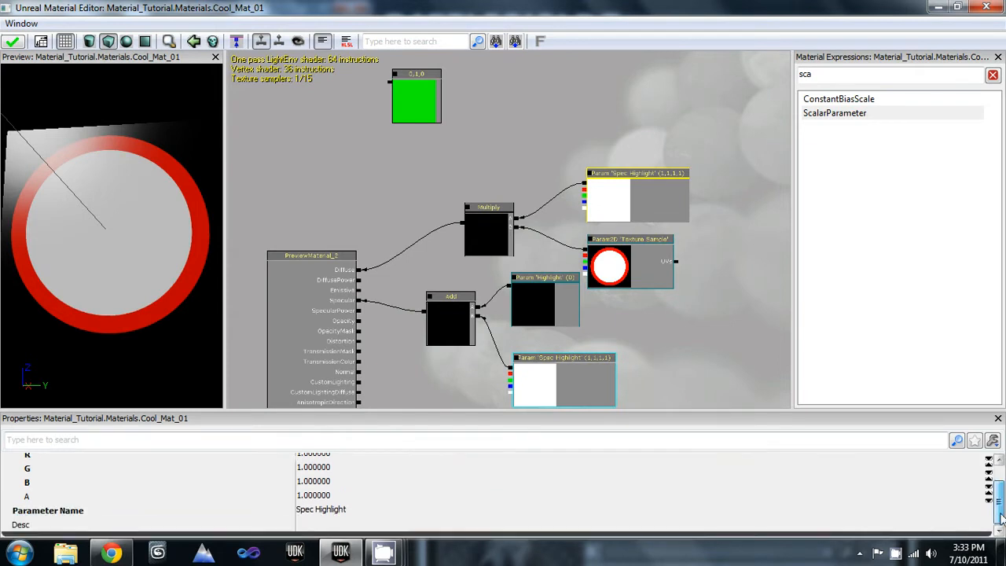
pyautogui.click(319, 509)
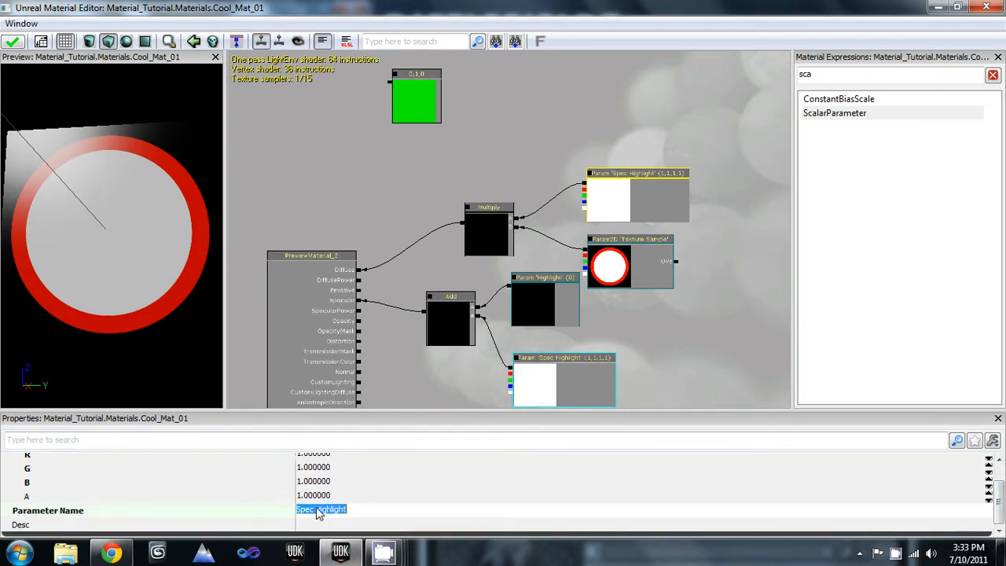
pyautogui.write('Difuse Color')
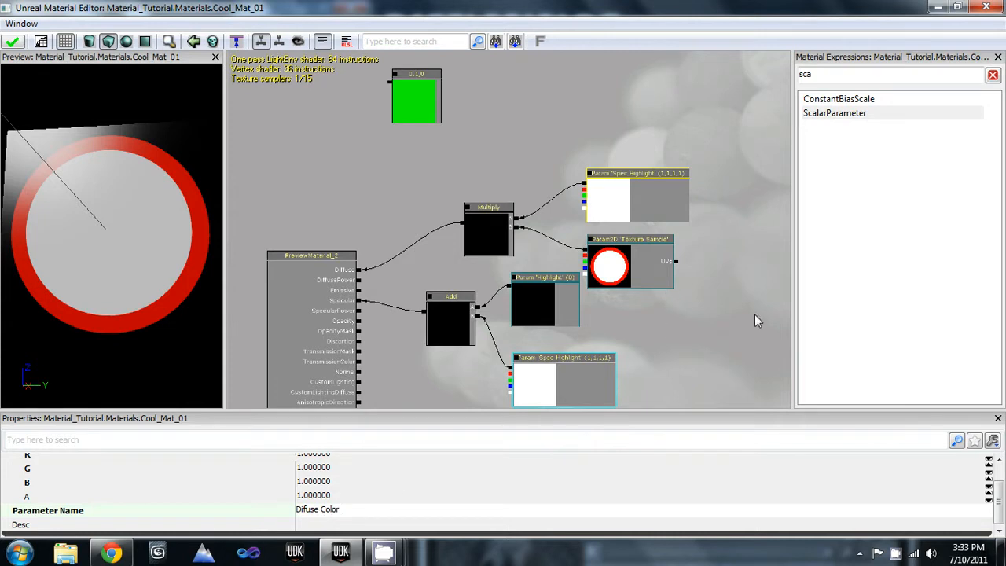
pyautogui.press('Return')
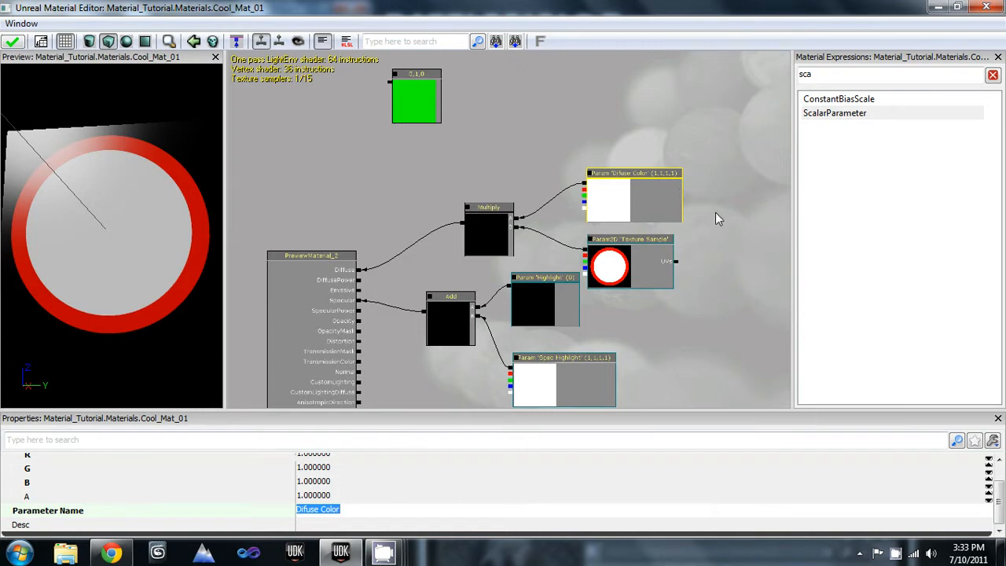
# Step: Return from the material editor to the level editor
pyautogui.click(998, 56)
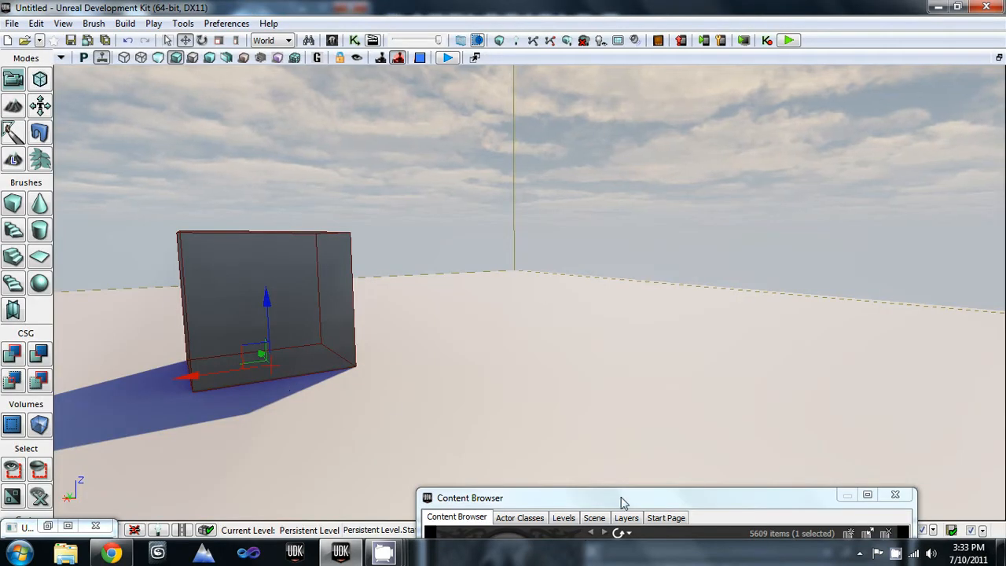
# Step: Bring the Content Browser into view, show the Materials group of the Material_Tutorial package and save the Cool_Mat_01 material
pyautogui.moveTo(621, 500); pyautogui.dragTo(602, 23)
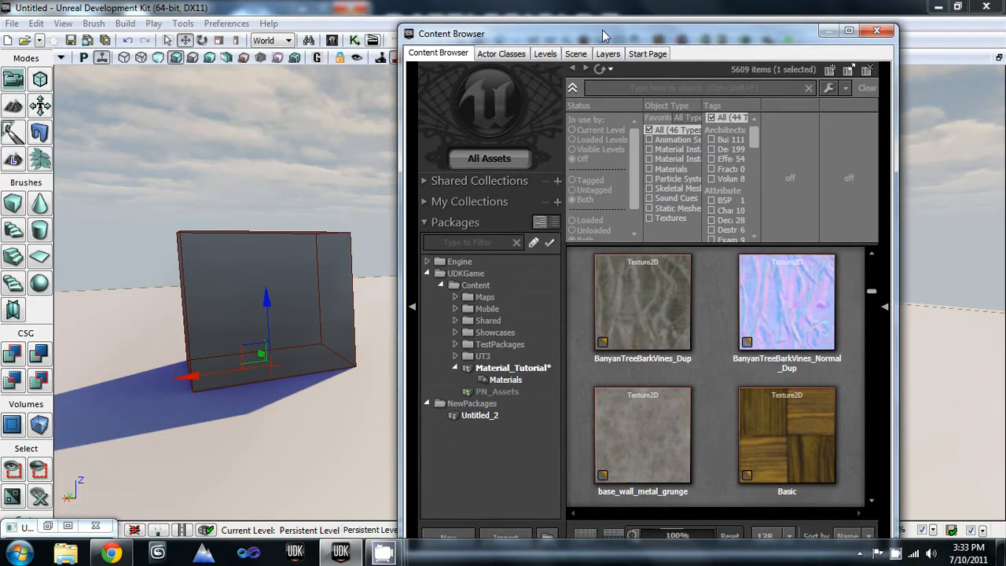
pyautogui.click(515, 380)
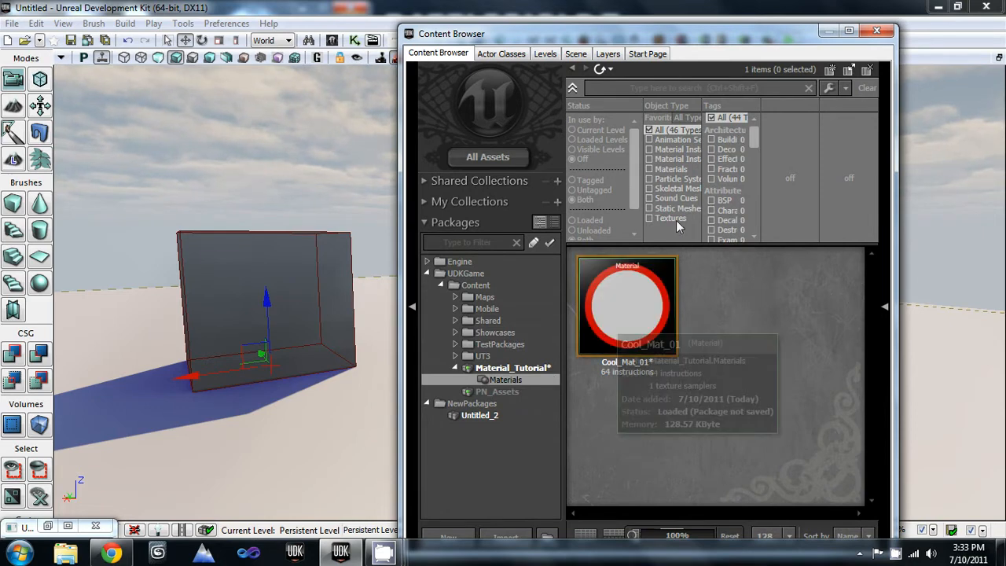
pyautogui.click(638, 330)
pyautogui.rightClick(638, 334)
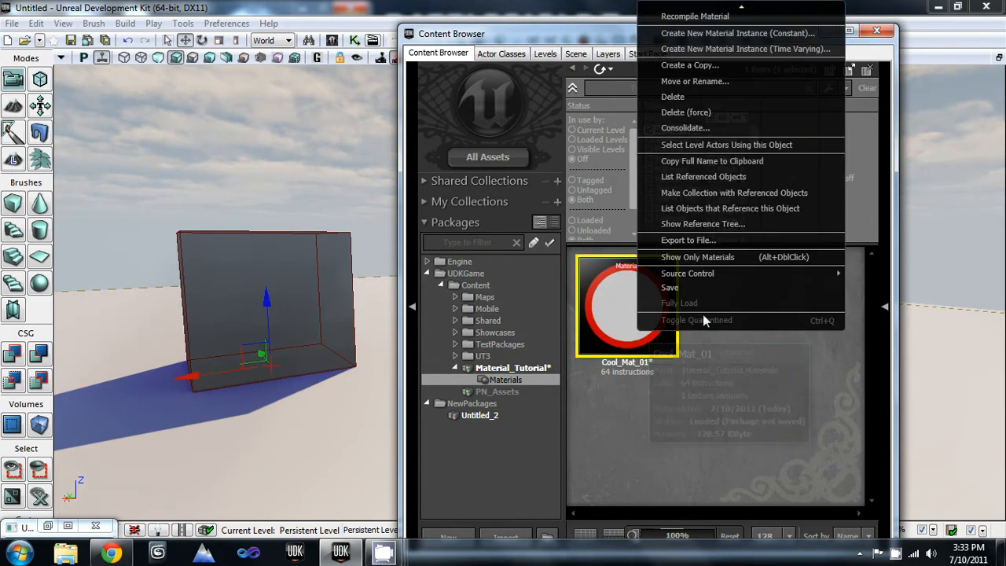
pyautogui.click(675, 287)
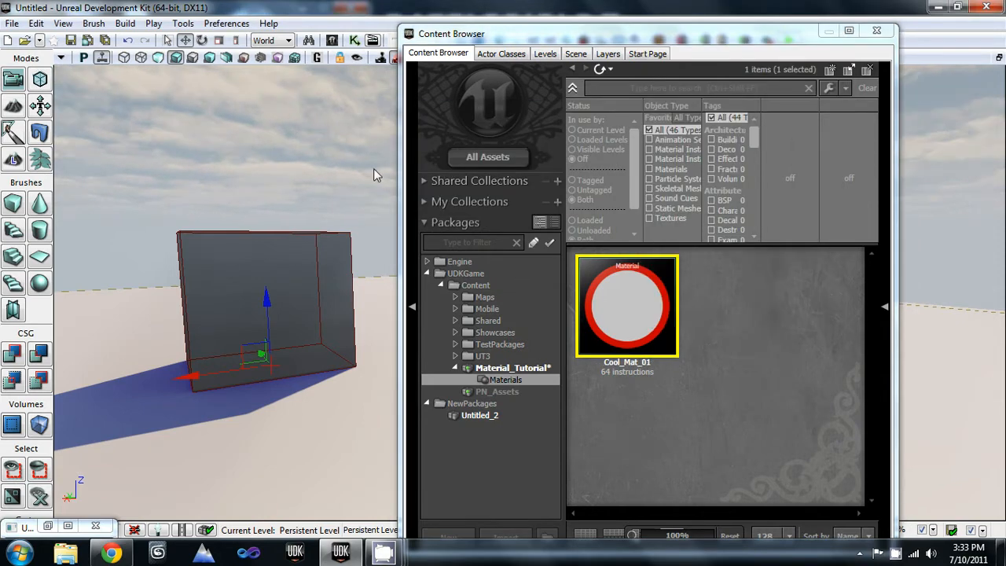
# Step: Create a MaterialInstanceConstant named Cool_Mat_Int_01 in the Materials group of the Material_Tutorial package
pyautogui.rightClick(757, 307)
pyautogui.scroll(-1, 756, 302)
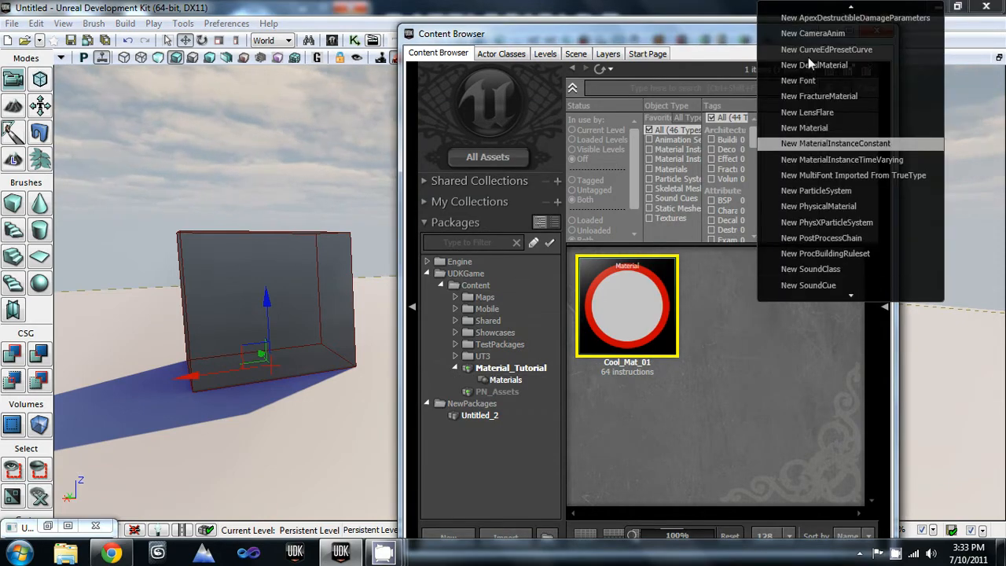
pyautogui.click(833, 143)
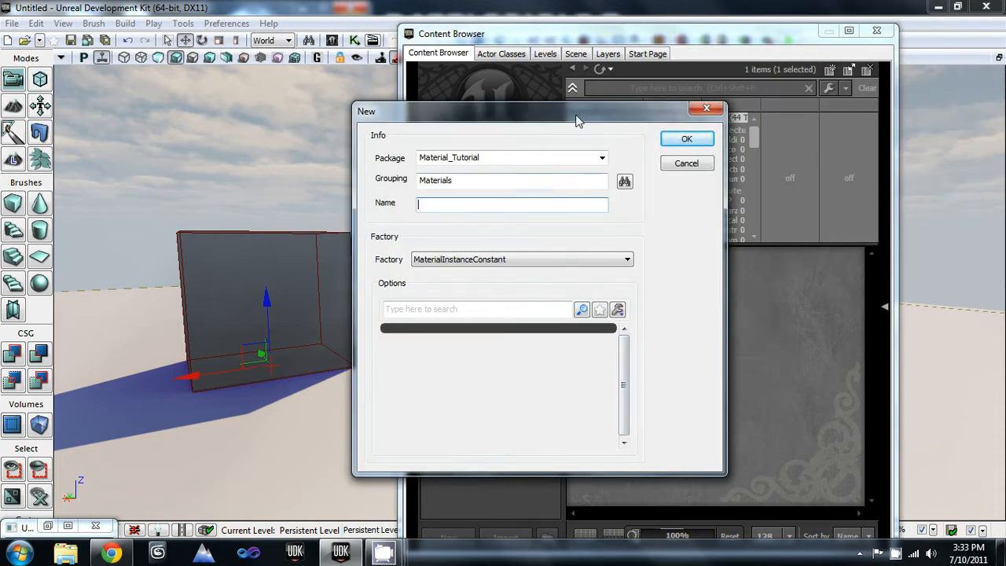
pyautogui.moveTo(574, 118); pyautogui.dragTo(366, 103)
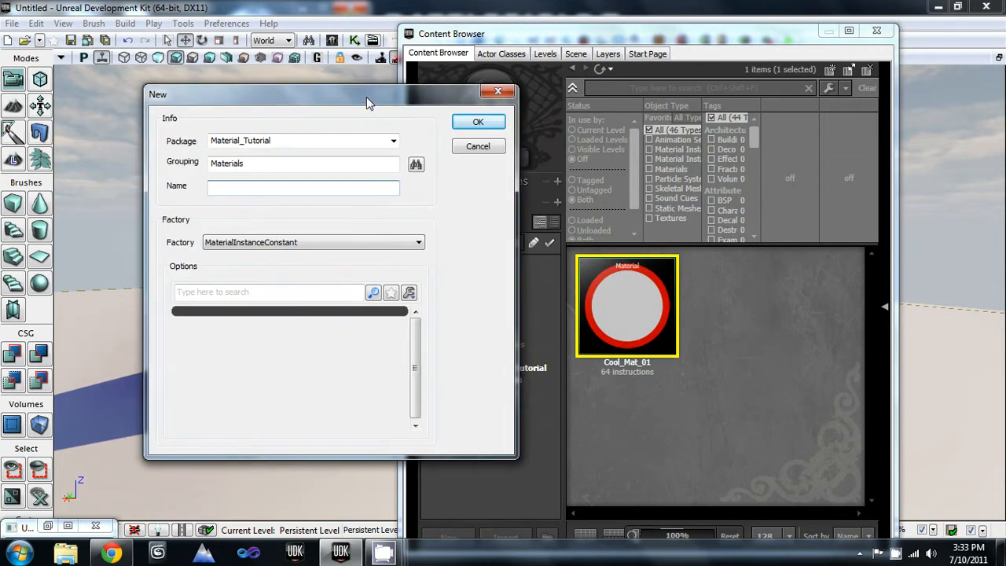
pyautogui.write('Coll_Mat_IN')
pyautogui.press('BackSpace')
pyautogui.write('nt_01')
pyautogui.click(220, 189)
pyautogui.write('o')
pyautogui.click(465, 126)
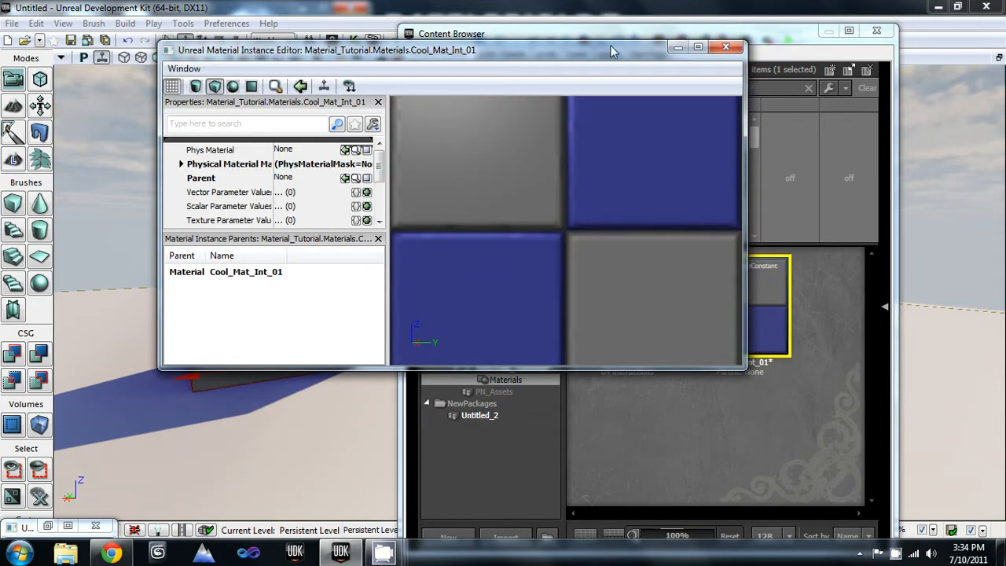
# Step: Move the material instance editor clear of the Content Browser's assets and save the Material_Tutorial package
pyautogui.click(697, 49)
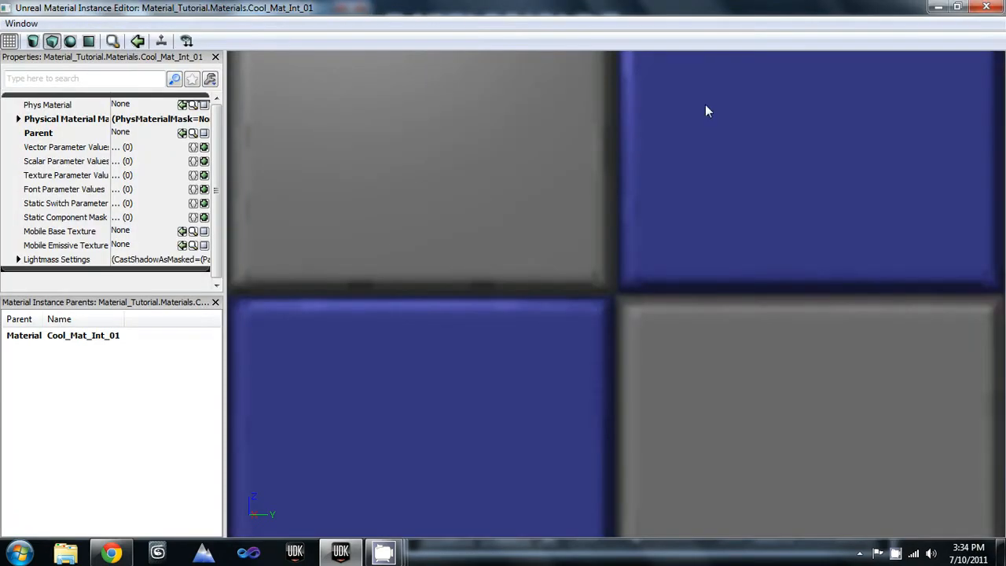
pyautogui.moveTo(651, 11); pyautogui.dragTo(650, 21)
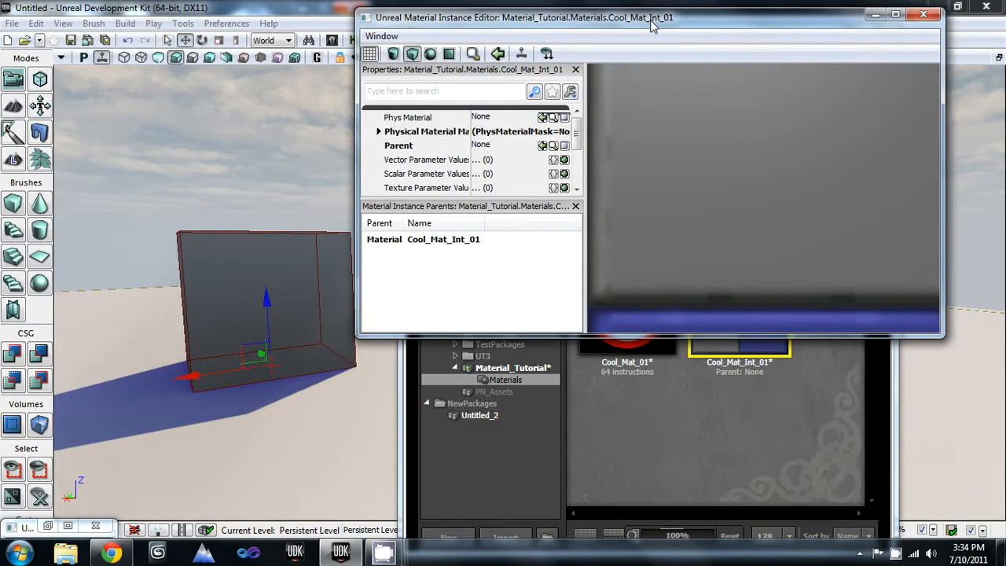
pyautogui.moveTo(818, 23); pyautogui.dragTo(479, 16)
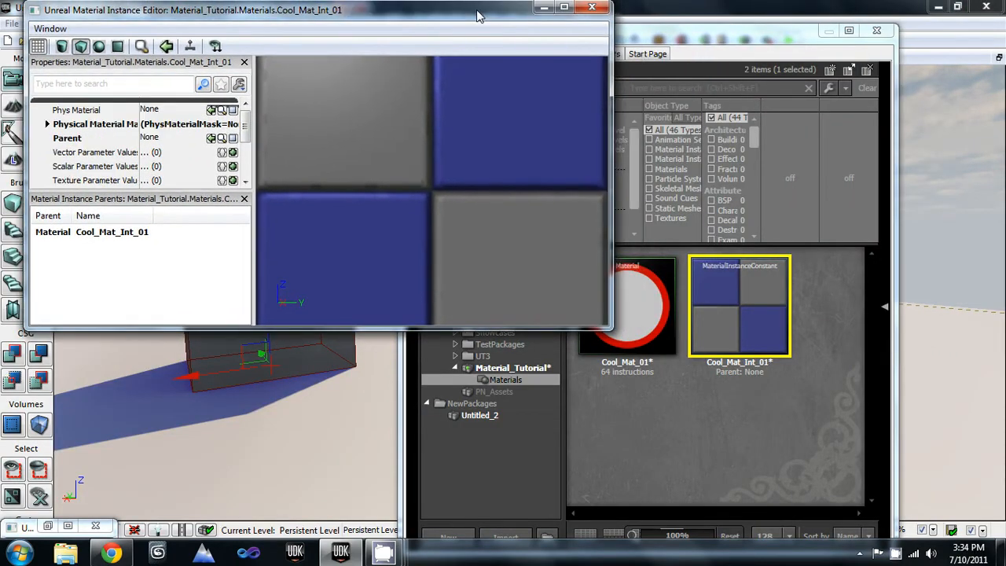
pyautogui.click(674, 407)
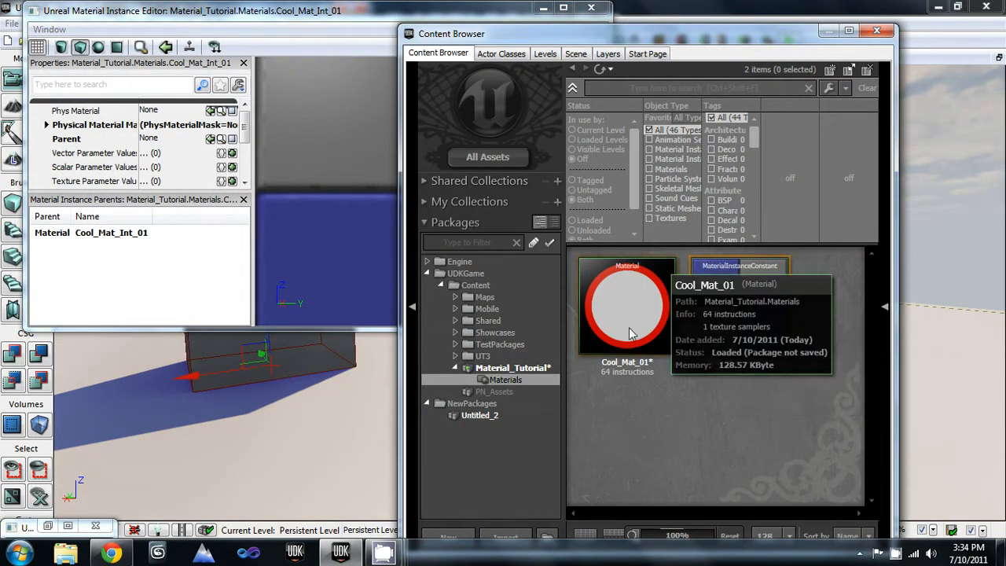
pyautogui.rightClick(520, 367)
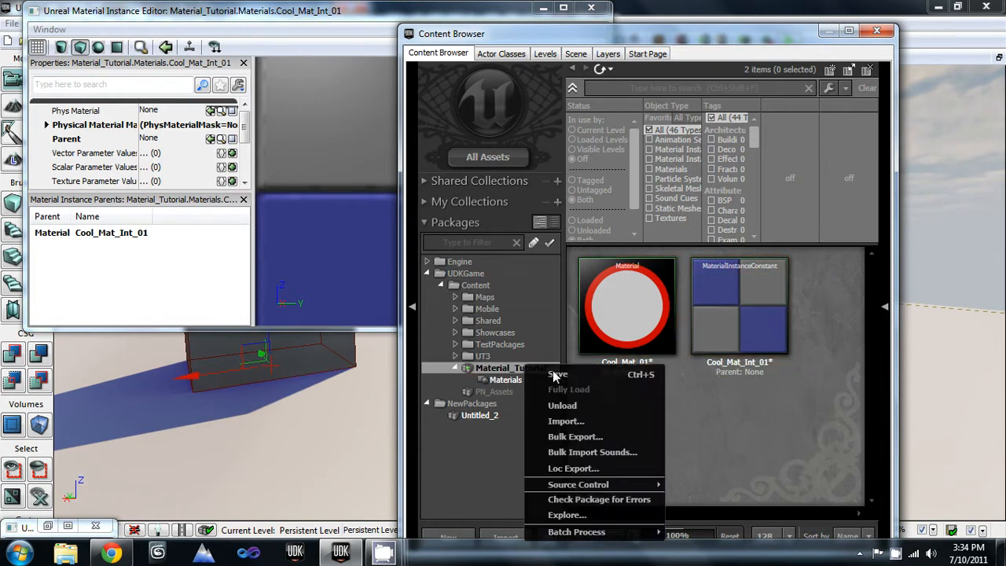
pyautogui.click(566, 487)
pyautogui.click(745, 332)
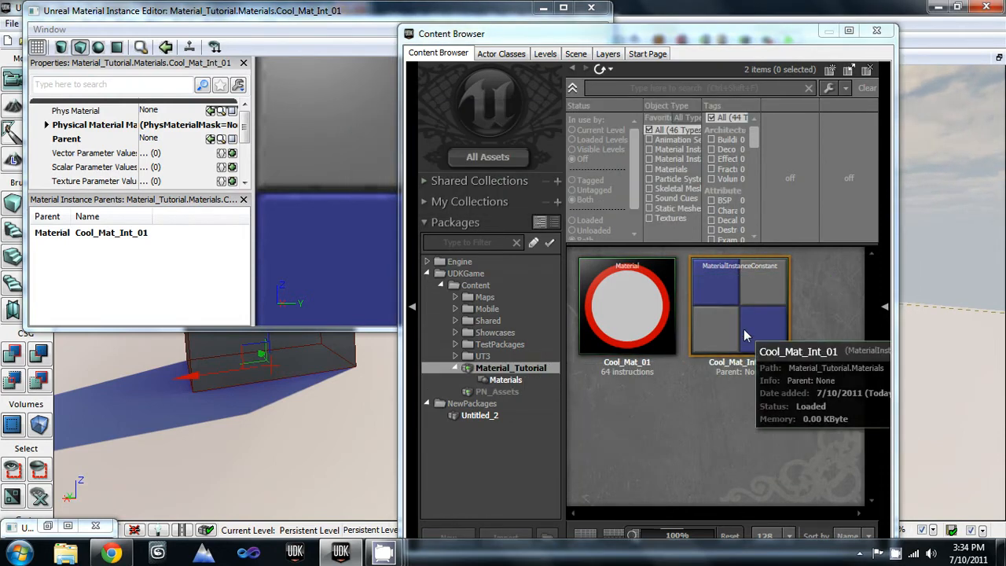
# Step: Assign the Cool_Mat_01 material as the Parent of the Cool_Mat_Int_01 instance and maximize the instance editor
pyautogui.click(631, 319)
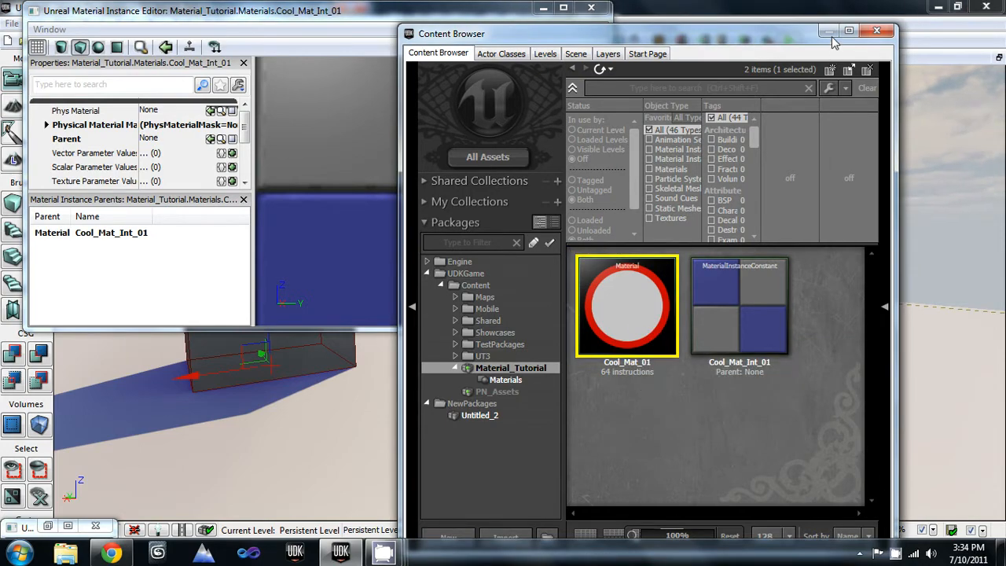
pyautogui.moveTo(708, 38); pyautogui.dragTo(969, 35)
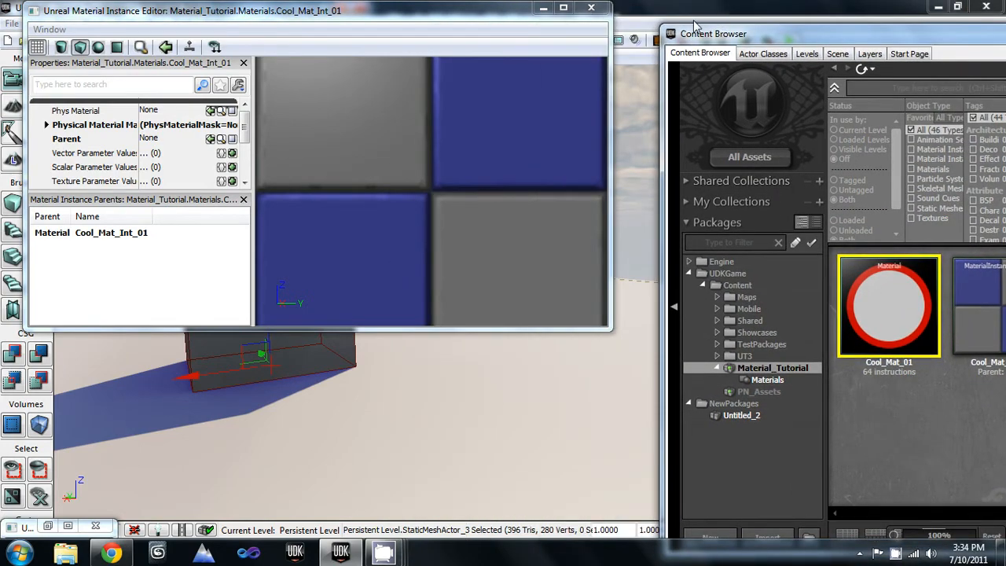
pyautogui.click(563, 7)
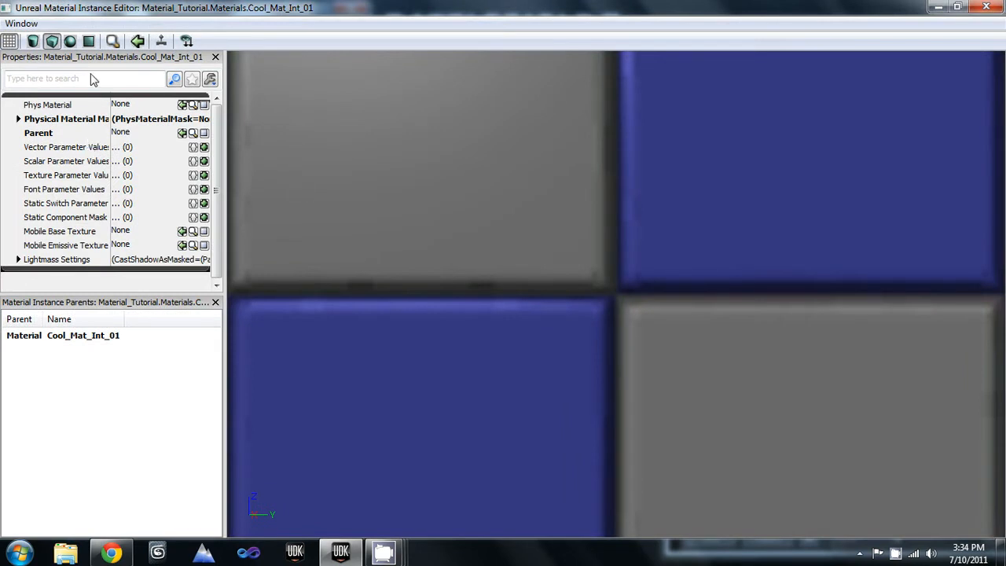
pyautogui.click(182, 134)
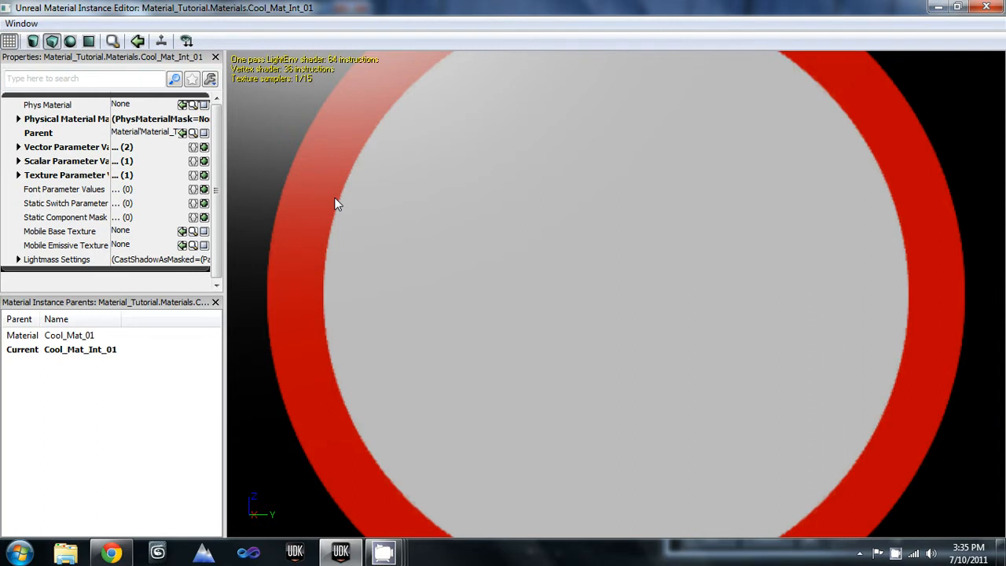
# Step: Expand the vector, scalar and texture parameter values of the instance and show the whole preview cube at an angle
pyautogui.click(18, 148)
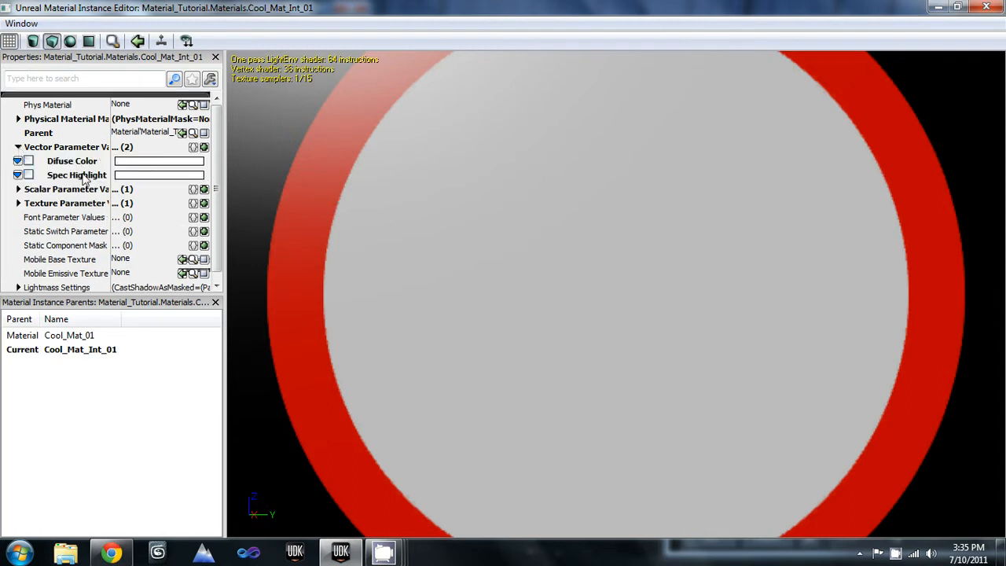
pyautogui.click(23, 191)
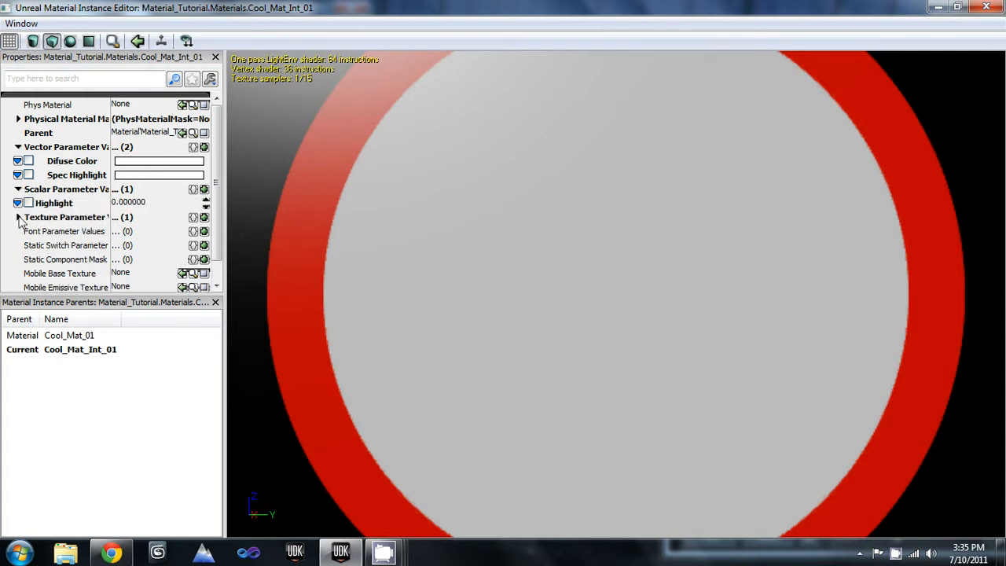
pyautogui.click(19, 218)
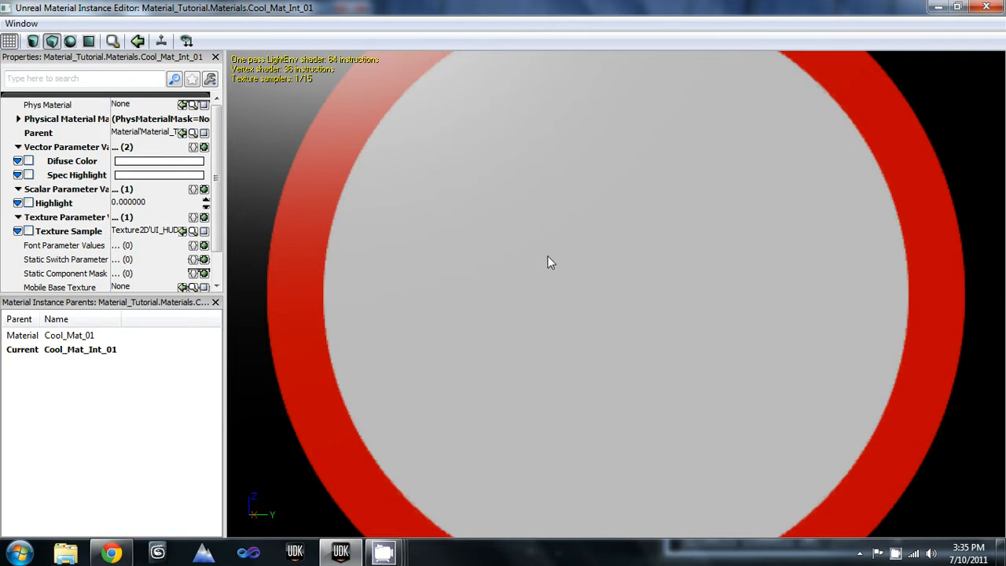
pyautogui.scroll(-10, 583, 253)
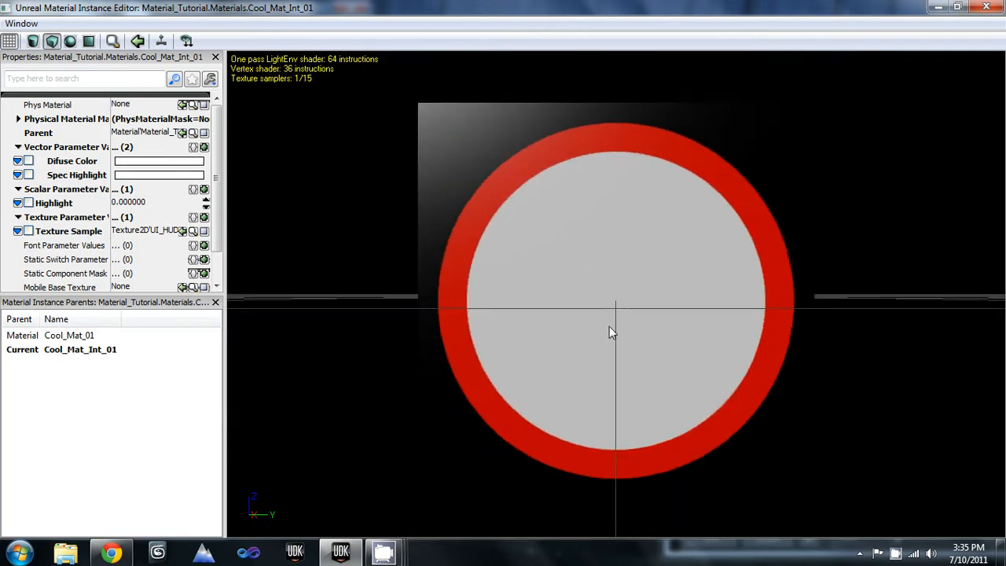
pyautogui.moveTo(606, 325); pyautogui.dragTo(471, 170)
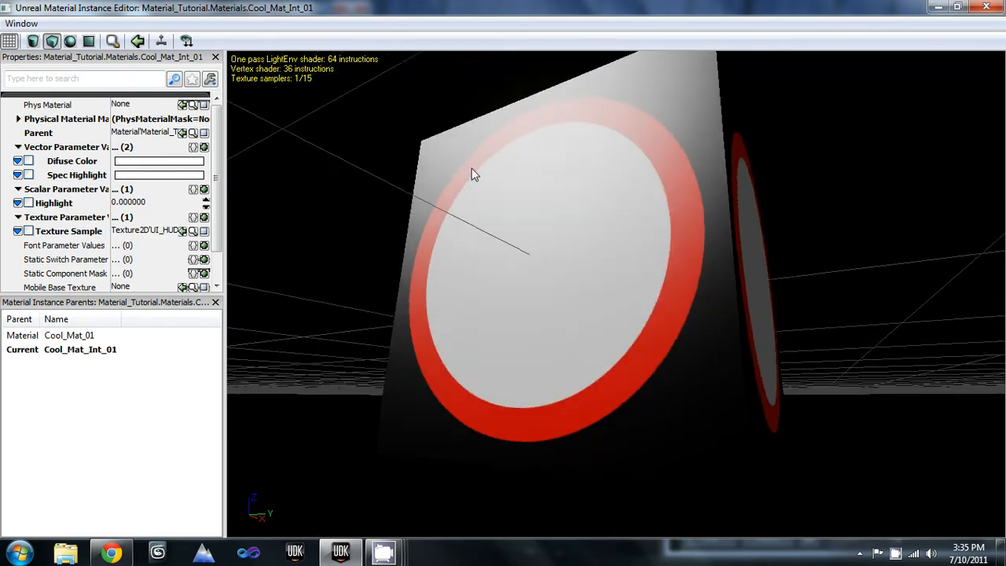
# Step: Set the instance's Difuse Color to a very pale blue with saturation 0.19 and inspect the preview cube
pyautogui.click(154, 166)
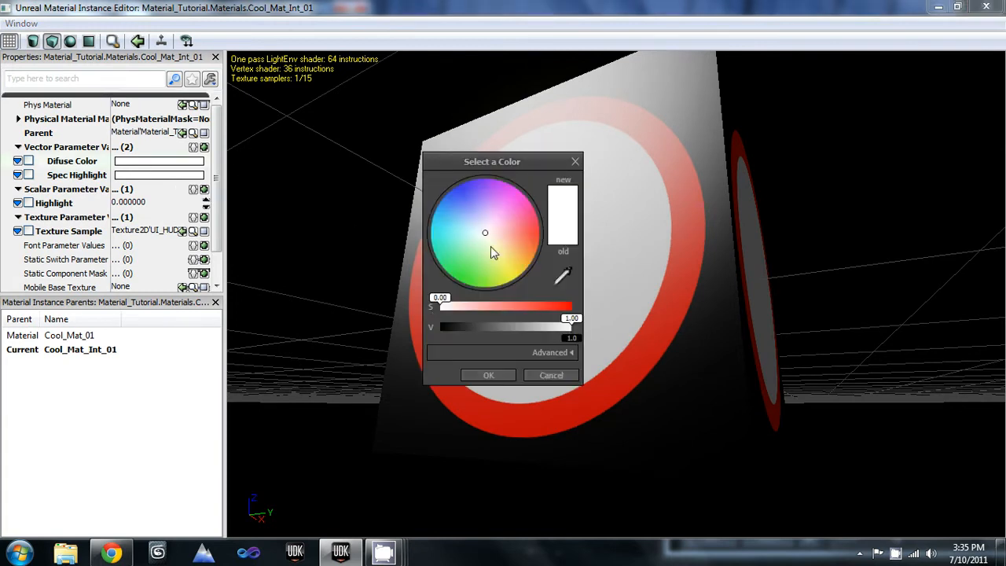
pyautogui.moveTo(485, 236); pyautogui.dragTo(477, 231)
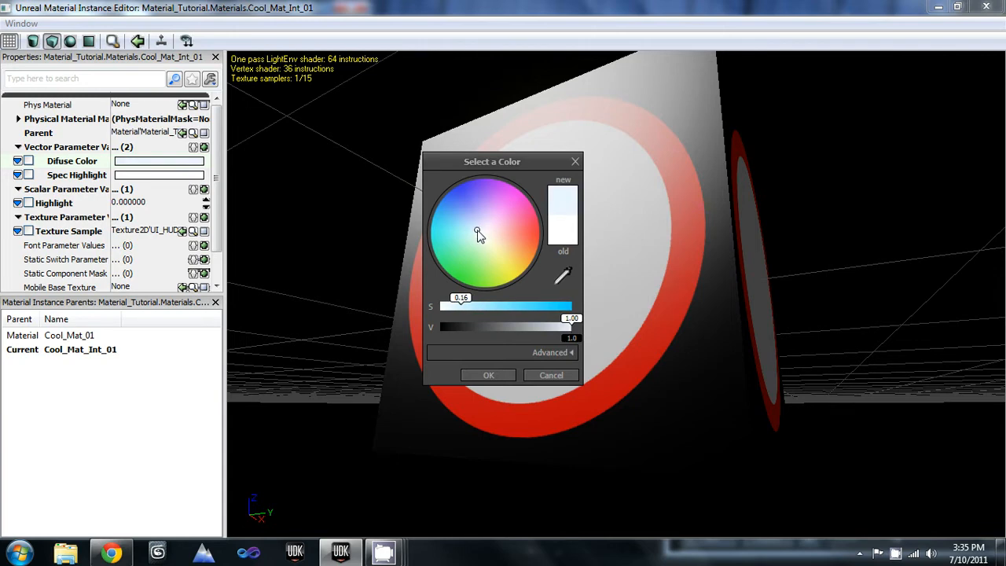
pyautogui.moveTo(477, 234); pyautogui.dragTo(478, 229)
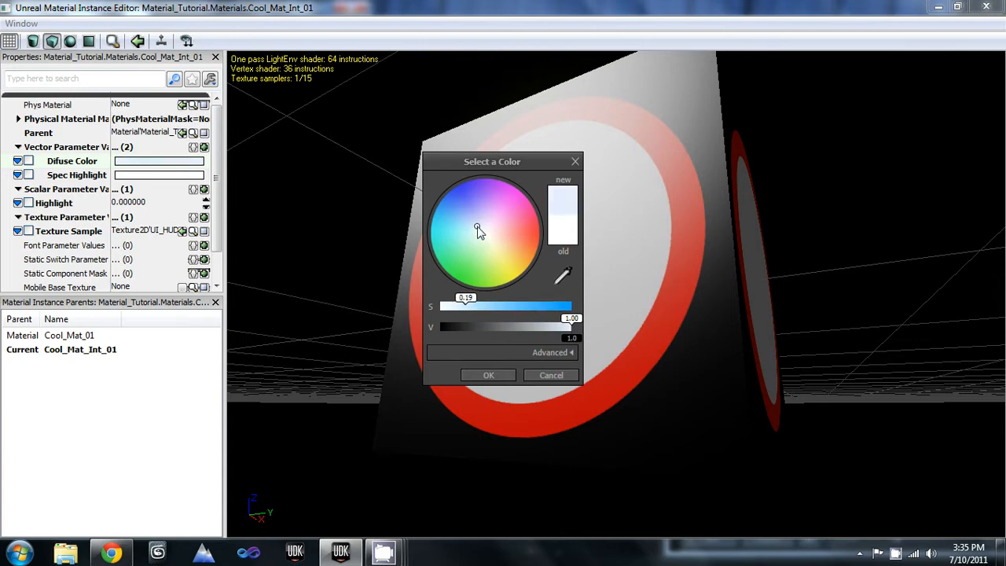
pyautogui.click(488, 375)
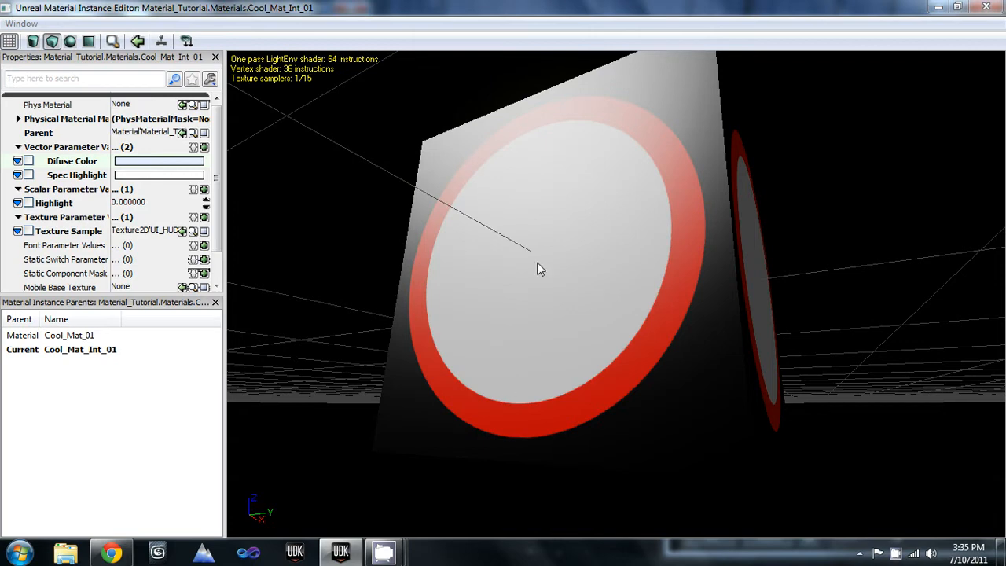
pyautogui.moveTo(539, 269); pyautogui.dragTo(623, 349)
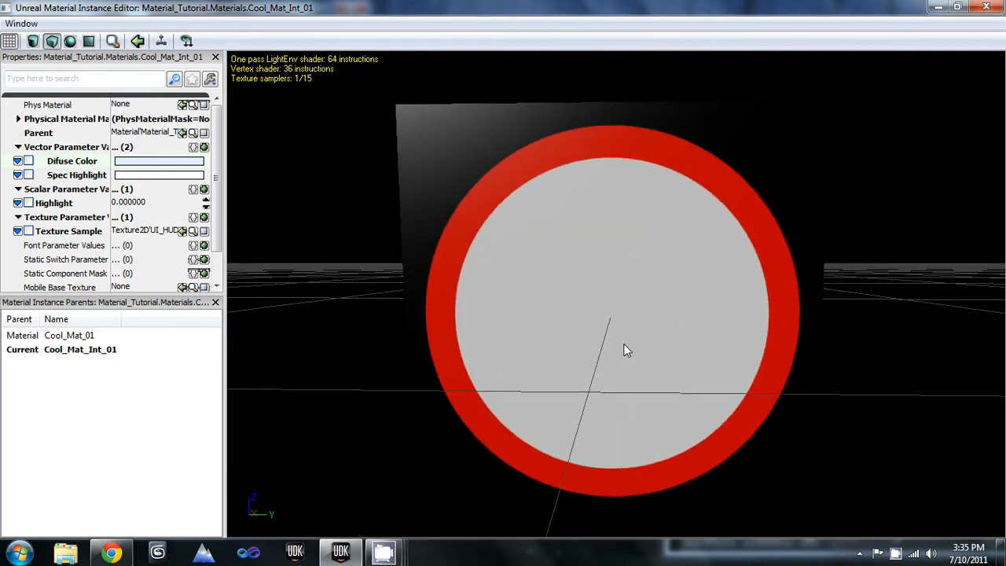
# Step: Enable the Difuse Color, Spec Highlight, Highlight and Texture Sample parameter overrides on the instance
pyautogui.click(28, 161)
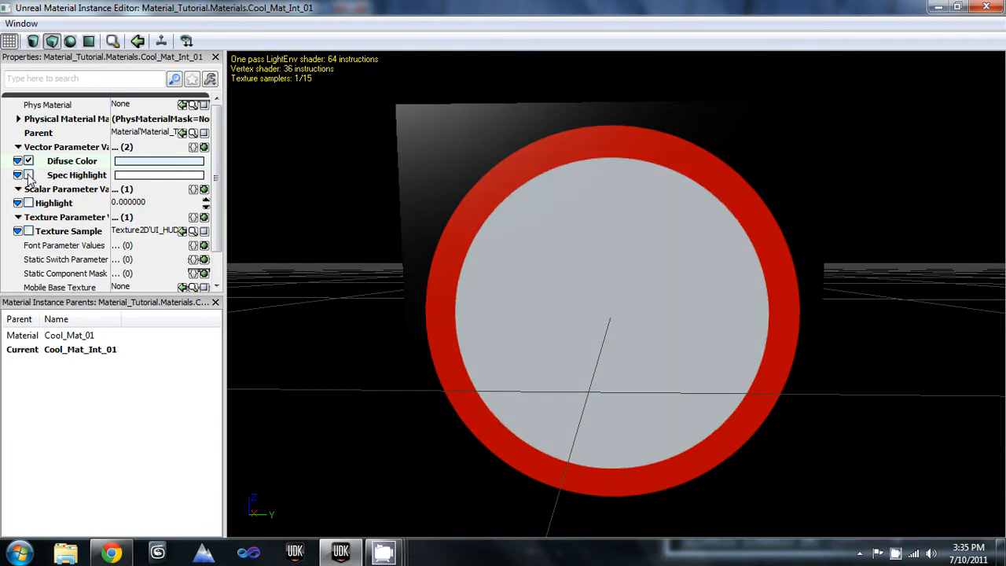
pyautogui.click(29, 203)
pyautogui.click(28, 231)
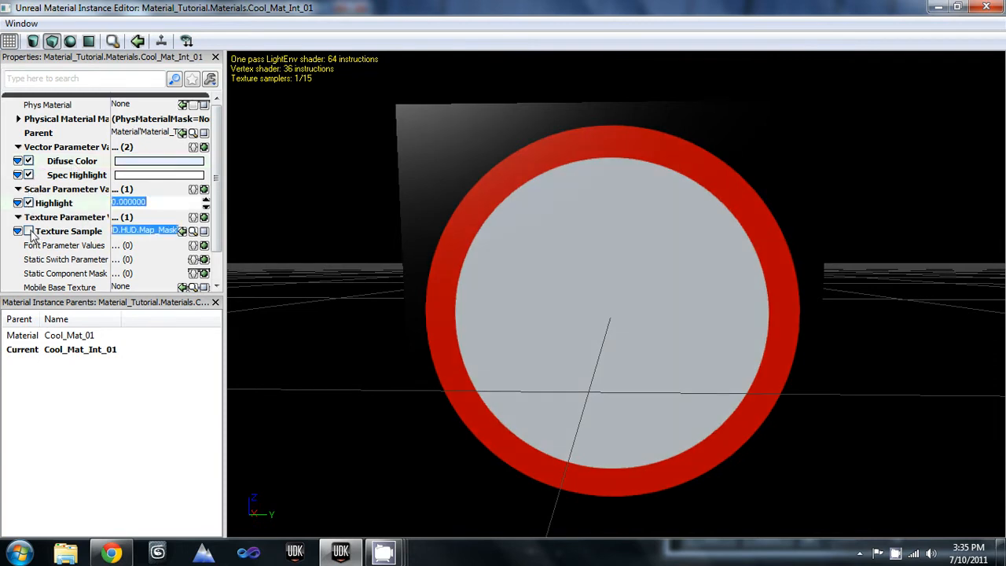
pyautogui.moveTo(415, 313); pyautogui.dragTo(510, 299)
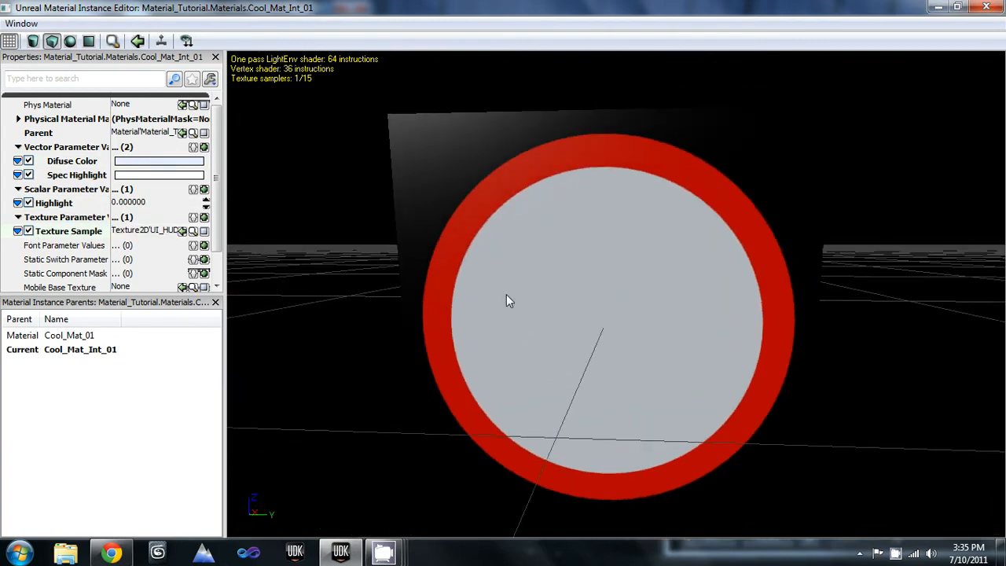
# Step: Set the instance's Difuse Color to a periwinkle blue with saturation 0.55 and check it on the preview cube
pyautogui.click(195, 162)
pyautogui.moveTo(483, 224); pyautogui.dragTo(469, 209)
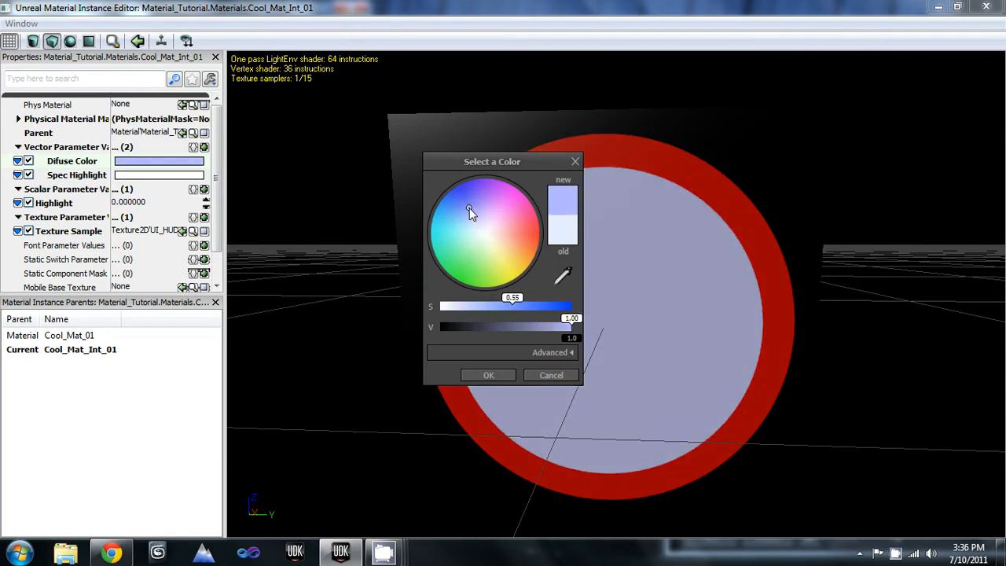
pyautogui.click(488, 375)
pyautogui.moveTo(626, 409); pyautogui.dragTo(629, 339)
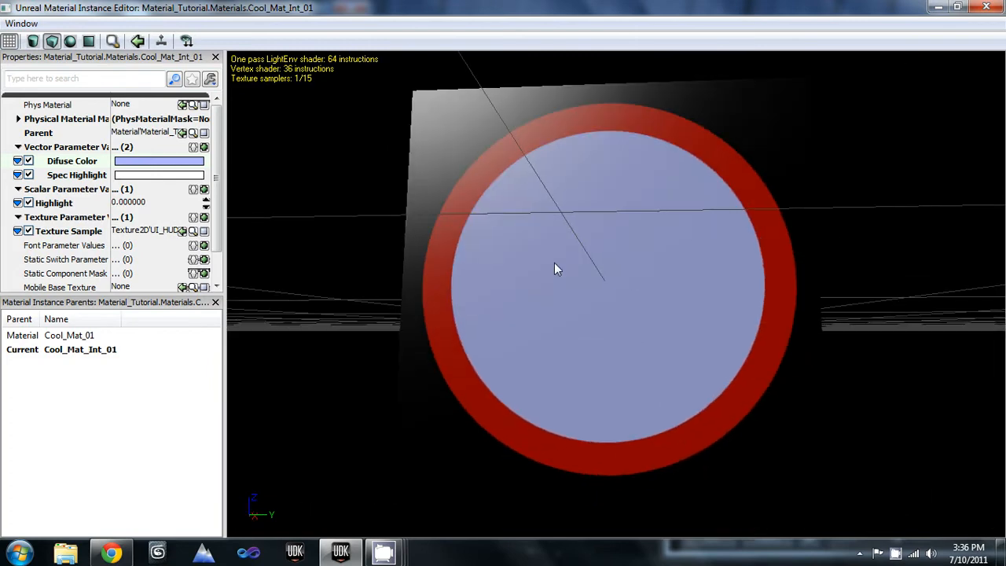
pyautogui.moveTo(613, 293)
pyautogui.mouseDown()
pyautogui.moveTo(576, 293)
pyautogui.moveTo(615, 299)
pyautogui.mouseUp()
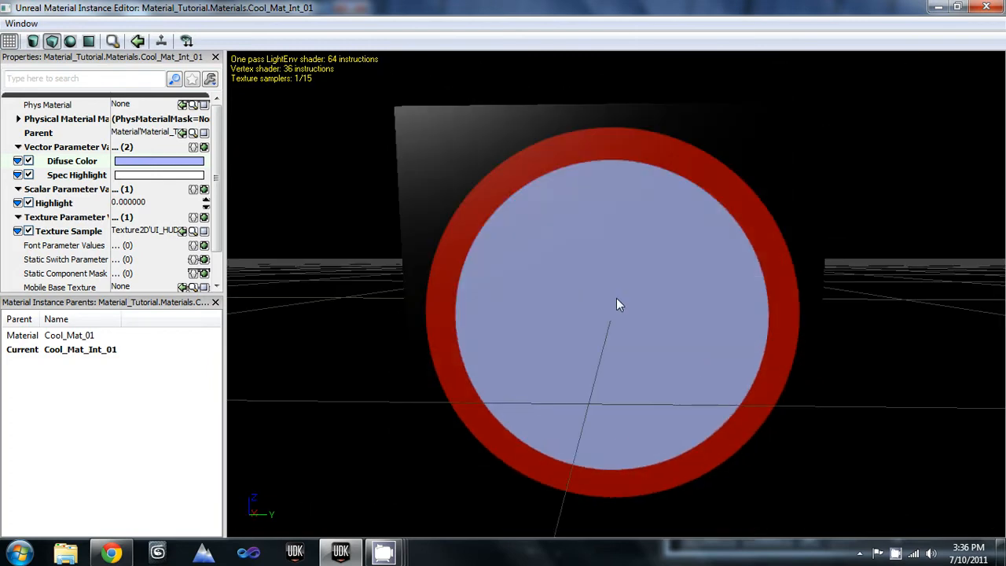
# Step: Set the instance's Spec Highlight color to pink and inspect the tinted highlight on the preview cube from several angles
pyautogui.click(159, 175)
pyautogui.moveTo(639, 248); pyautogui.dragTo(590, 204)
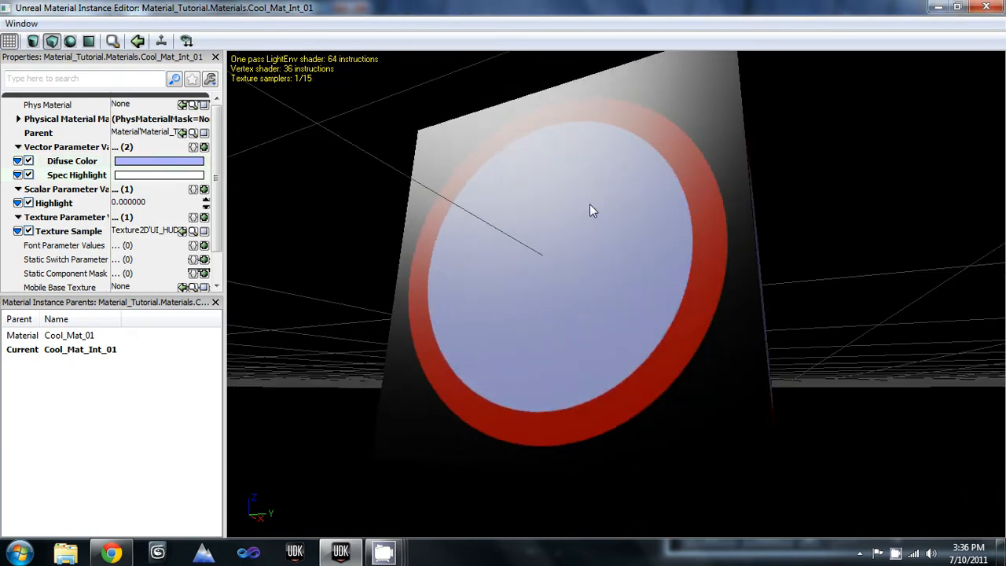
pyautogui.click(190, 175)
pyautogui.moveTo(485, 234); pyautogui.dragTo(518, 212)
pyautogui.click(490, 375)
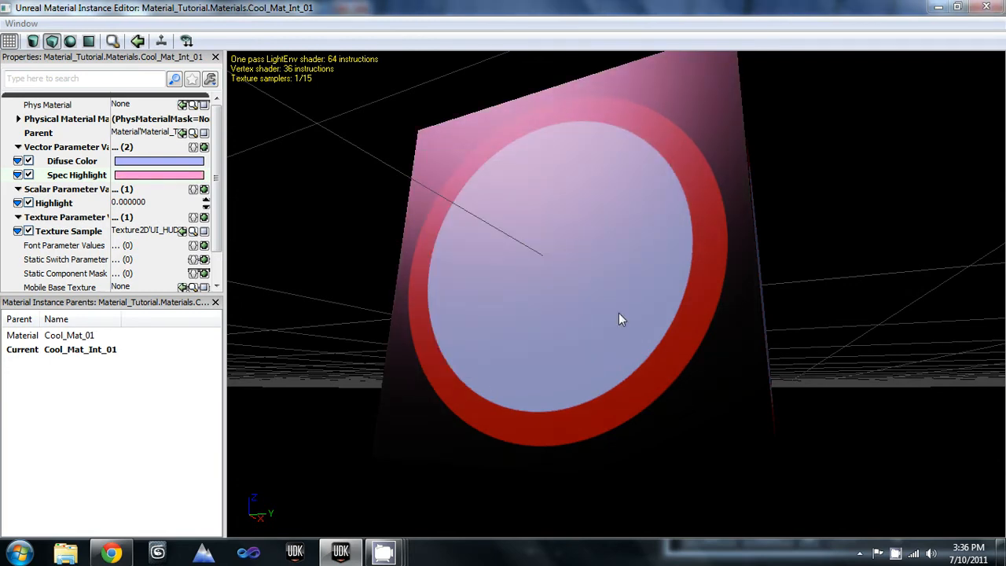
pyautogui.moveTo(619, 313); pyautogui.dragTo(495, 250)
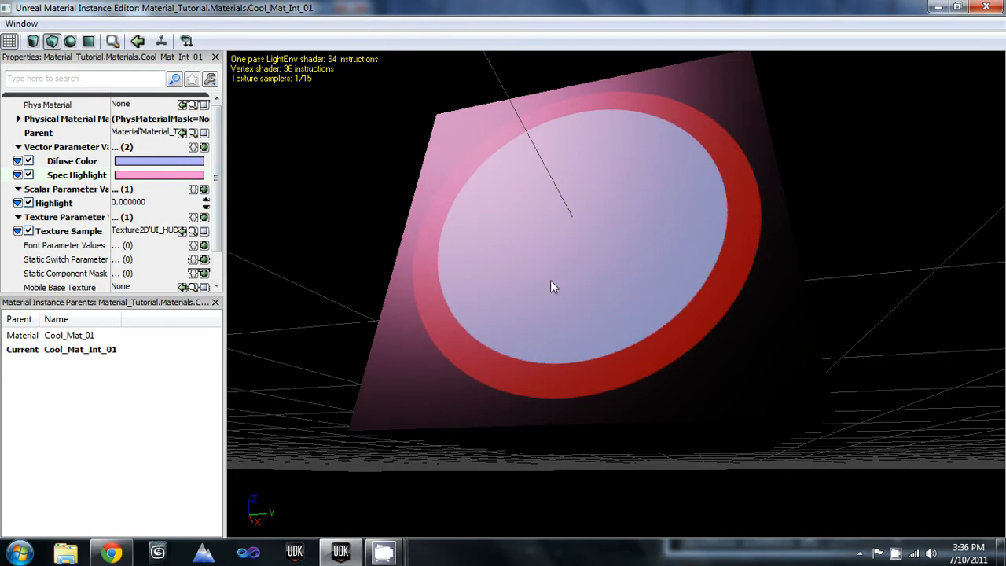
pyautogui.moveTo(550, 285)
pyautogui.mouseDown()
pyautogui.moveTo(523, 263)
pyautogui.moveTo(467, 274)
pyautogui.moveTo(496, 369)
pyautogui.moveTo(545, 298)
pyautogui.moveTo(541, 283)
pyautogui.mouseUp()
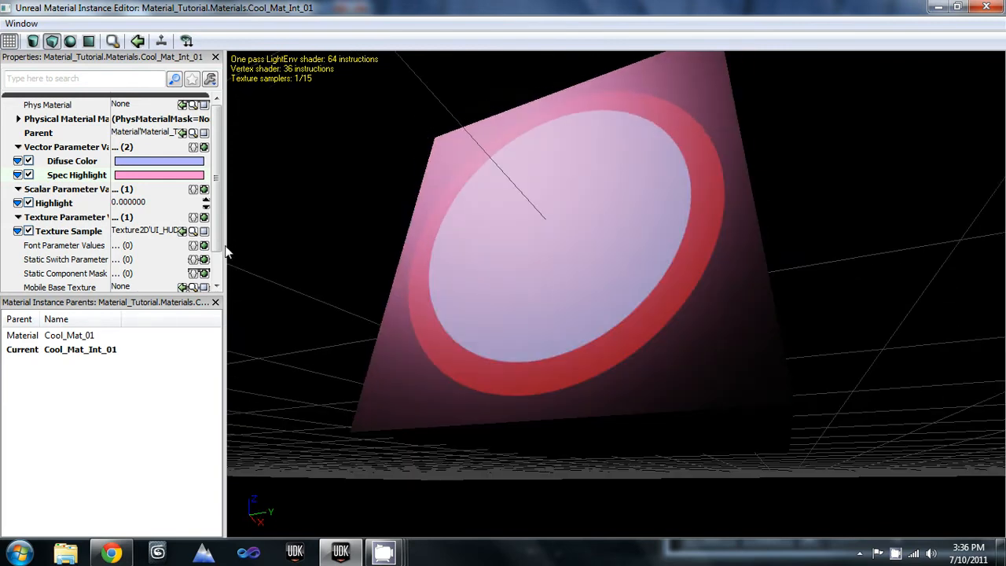
# Step: Set the instance's scalar Highlight parameter to 0.15 and check it on the preview cube
pyautogui.click(152, 204)
pyautogui.write('.15')
pyautogui.press('Return')
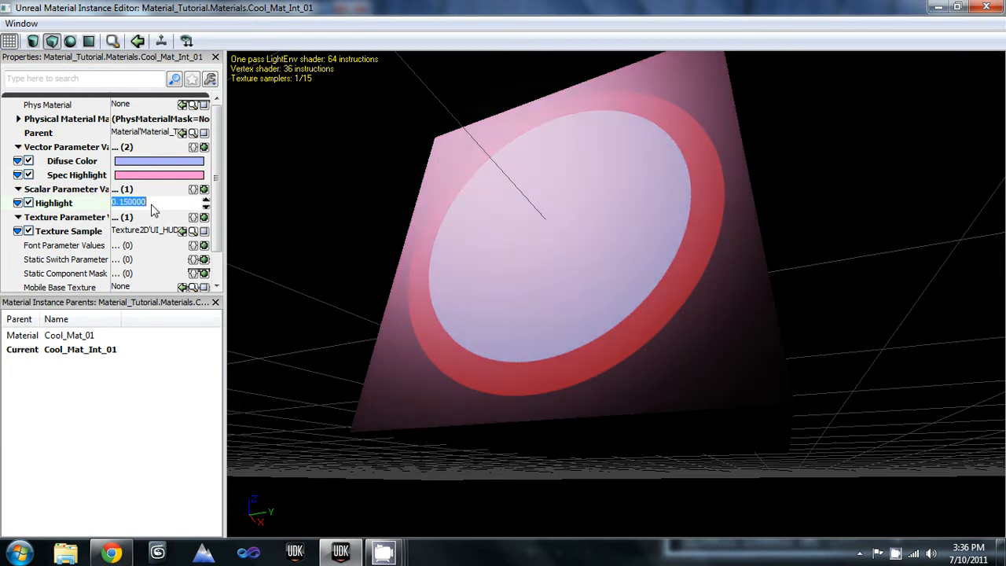
pyautogui.moveTo(356, 209); pyautogui.dragTo(504, 204)
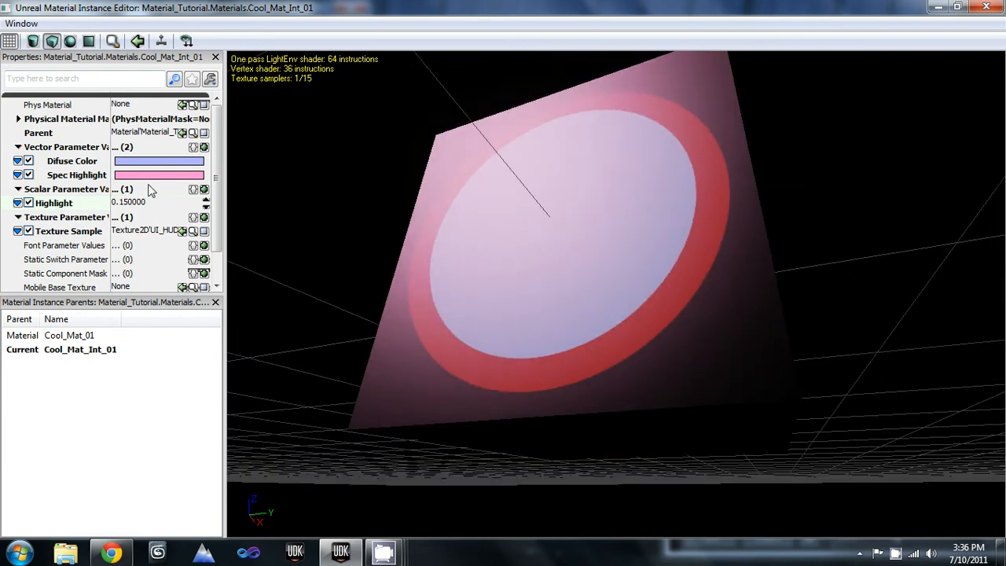
# Step: Minimize the material instance editor and save the Material_Tutorial package
pyautogui.click(87, 236)
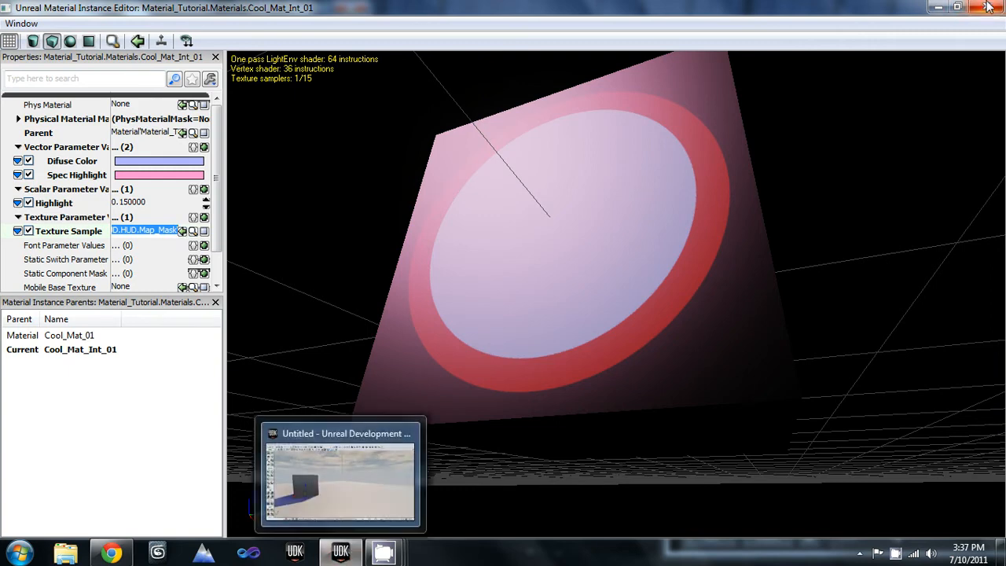
pyautogui.click(939, 8)
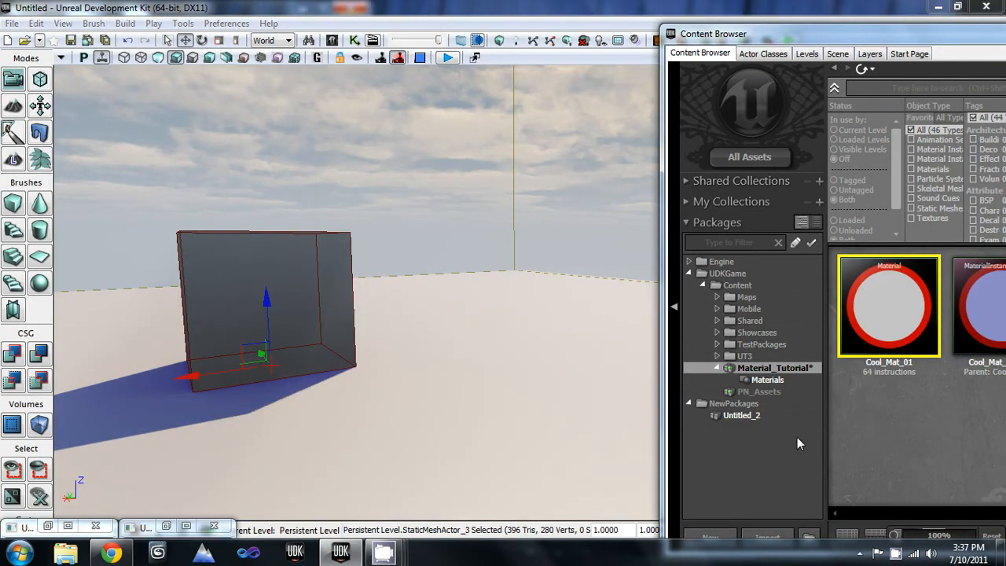
pyautogui.rightClick(778, 373)
pyautogui.click(798, 378)
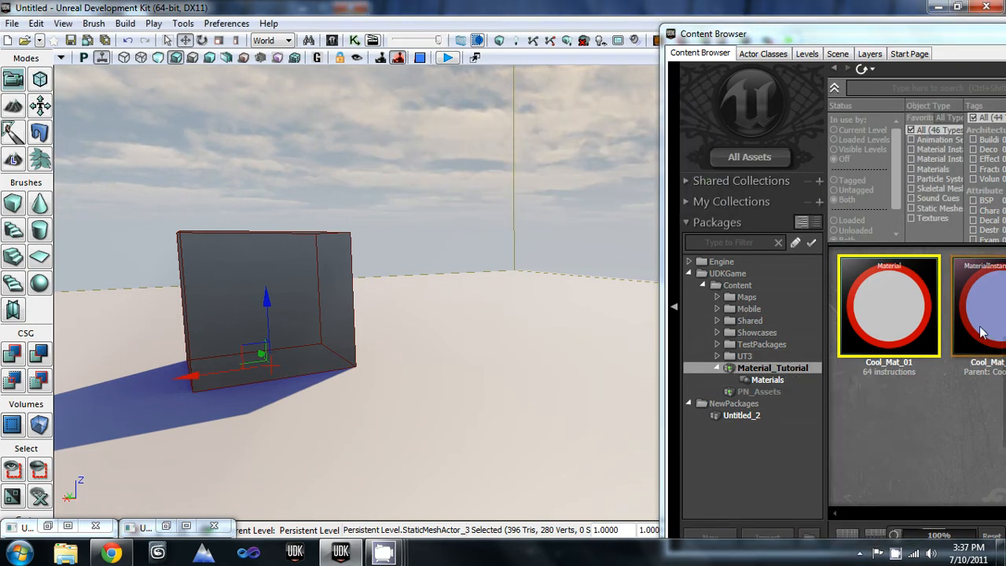
# Step: Filter the Content Browser to Textures, search all assets for "grass" and select the T_SGrass_01_D texture
pyautogui.click(801, 36)
pyautogui.moveTo(802, 37); pyautogui.dragTo(532, 23)
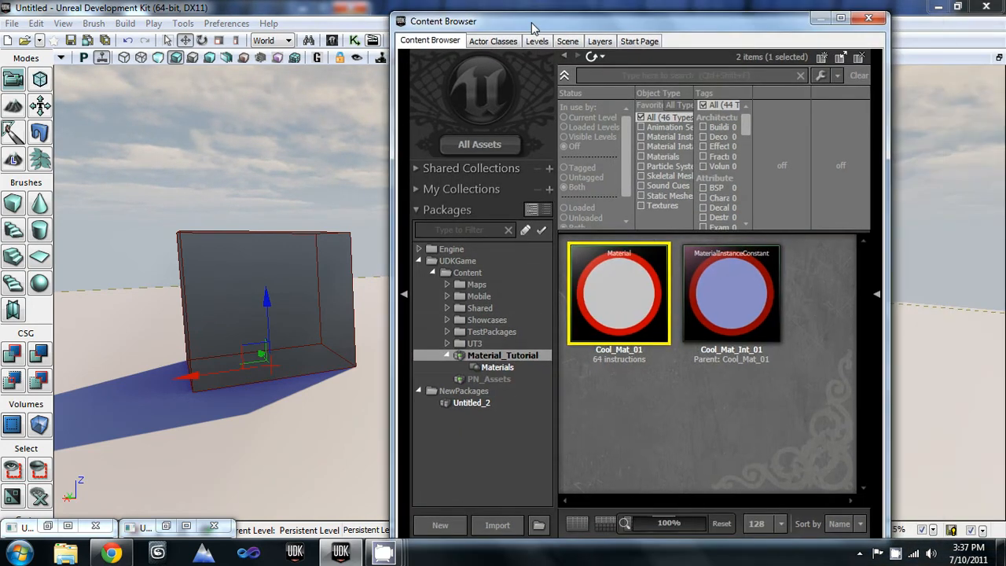
pyautogui.moveTo(780, 309)
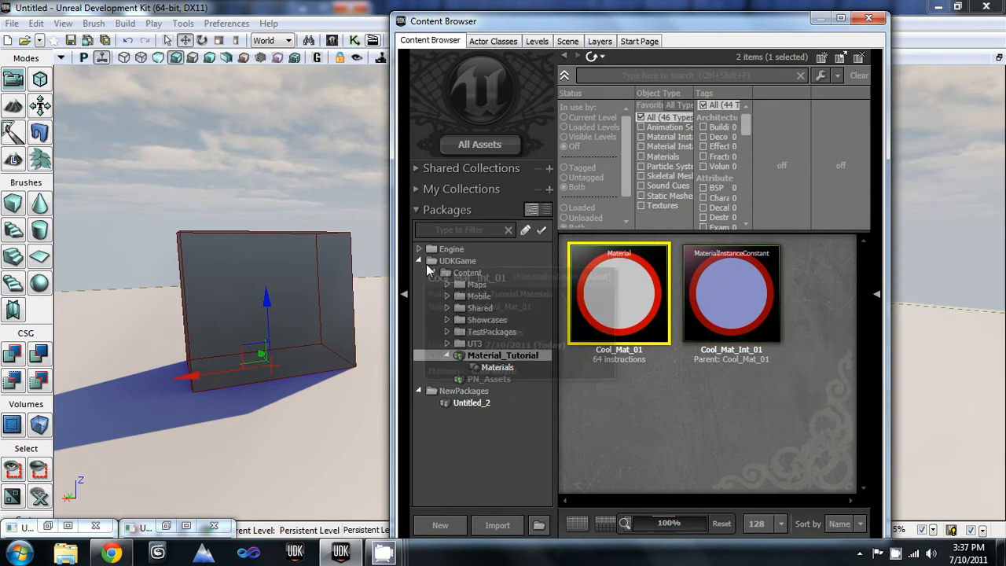
pyautogui.click(643, 206)
pyautogui.click(644, 76)
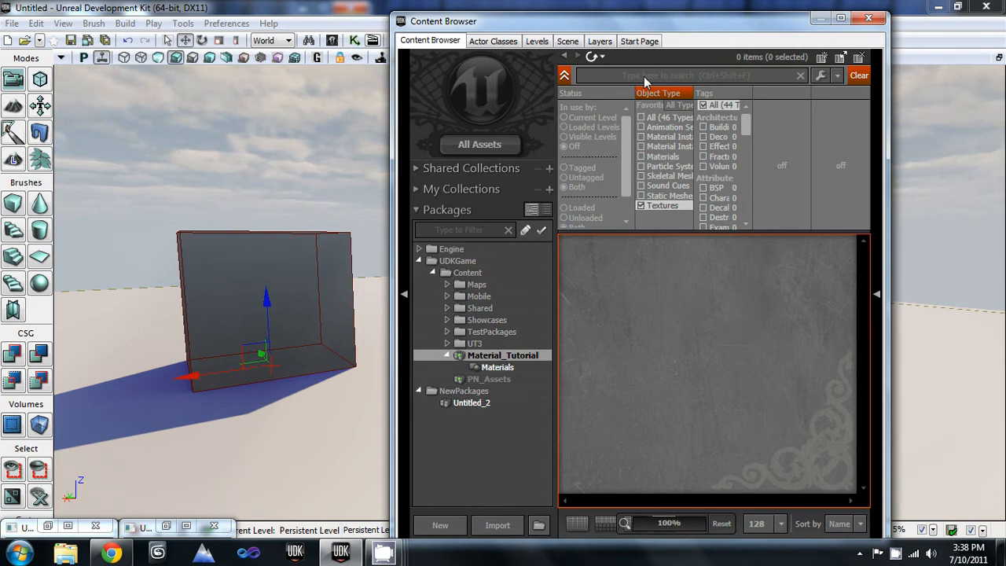
pyautogui.write('s')
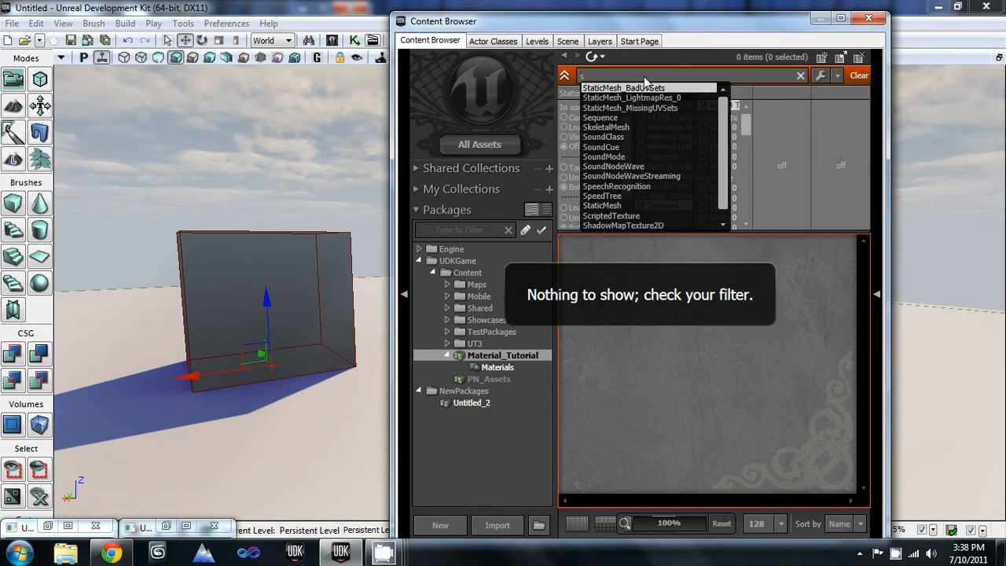
pyautogui.press('BackSpace')
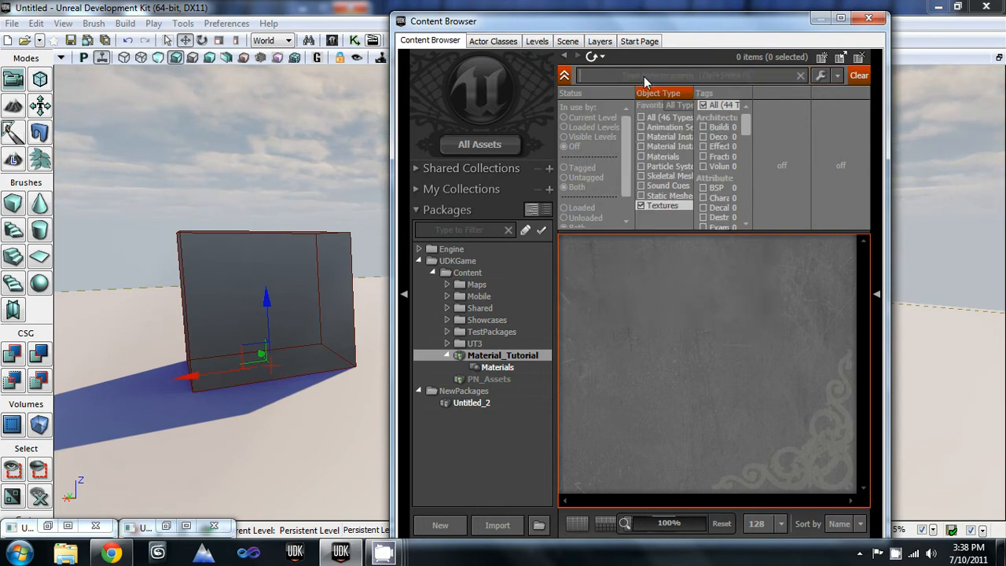
pyautogui.write('grass')
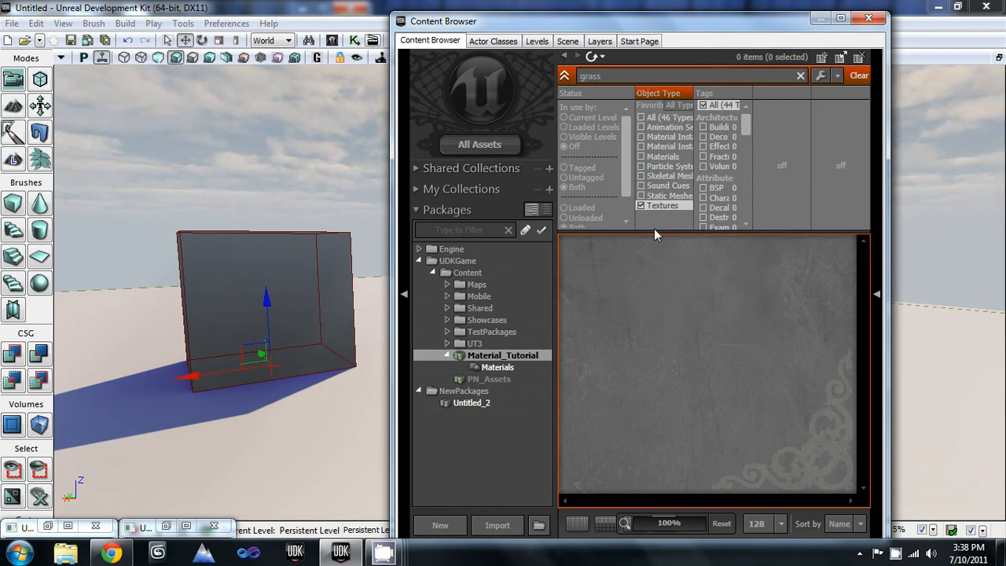
pyautogui.click(478, 150)
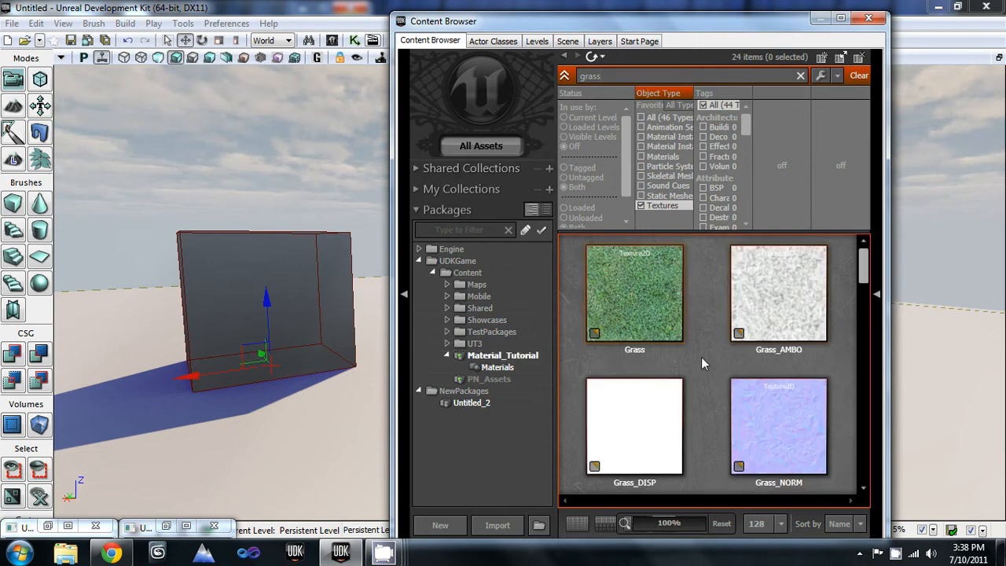
pyautogui.moveTo(864, 271); pyautogui.dragTo(855, 420)
pyautogui.click(618, 322)
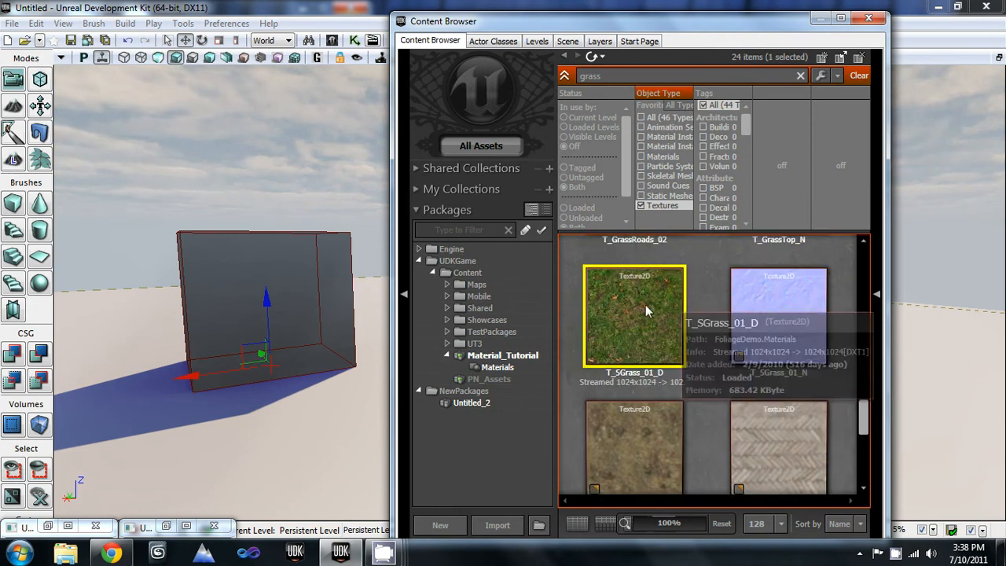
# Step: Assign the selected T_SGrass_01_D texture to the Texture Sample parameter of Cool_Mat_Int_01 and inspect the preview cube
pyautogui.click(867, 18)
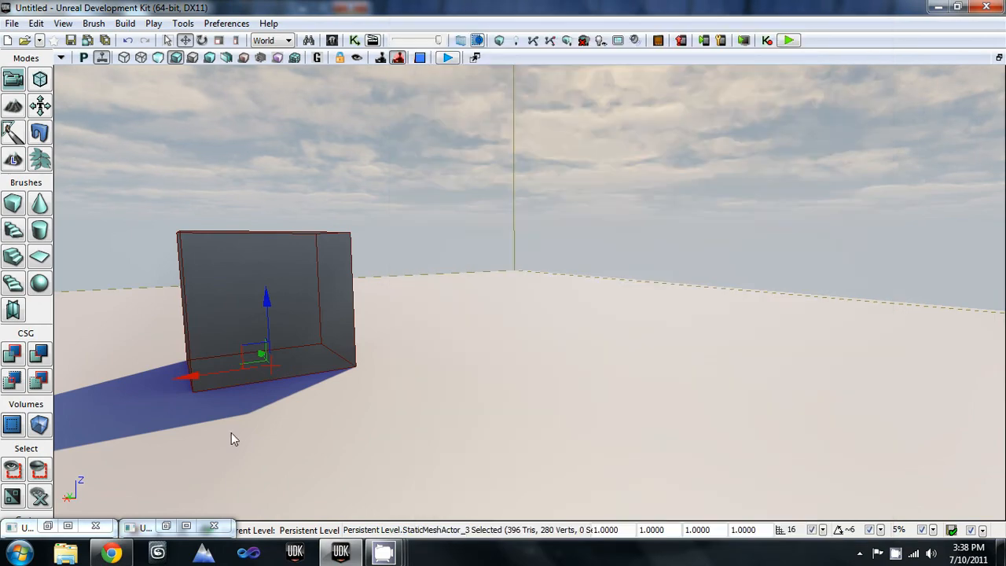
pyautogui.click(186, 525)
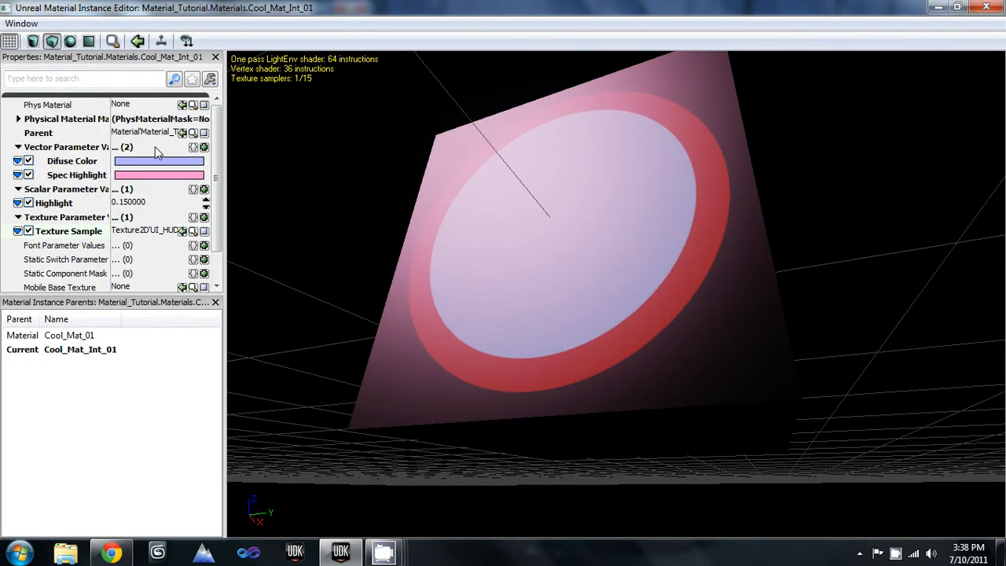
pyautogui.click(181, 230)
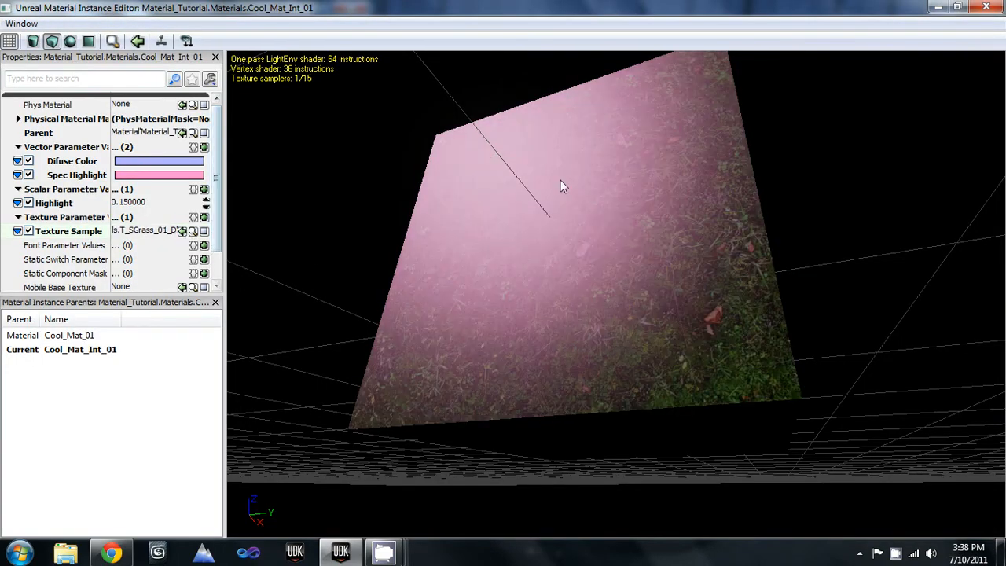
pyautogui.moveTo(561, 183); pyautogui.dragTo(499, 281)
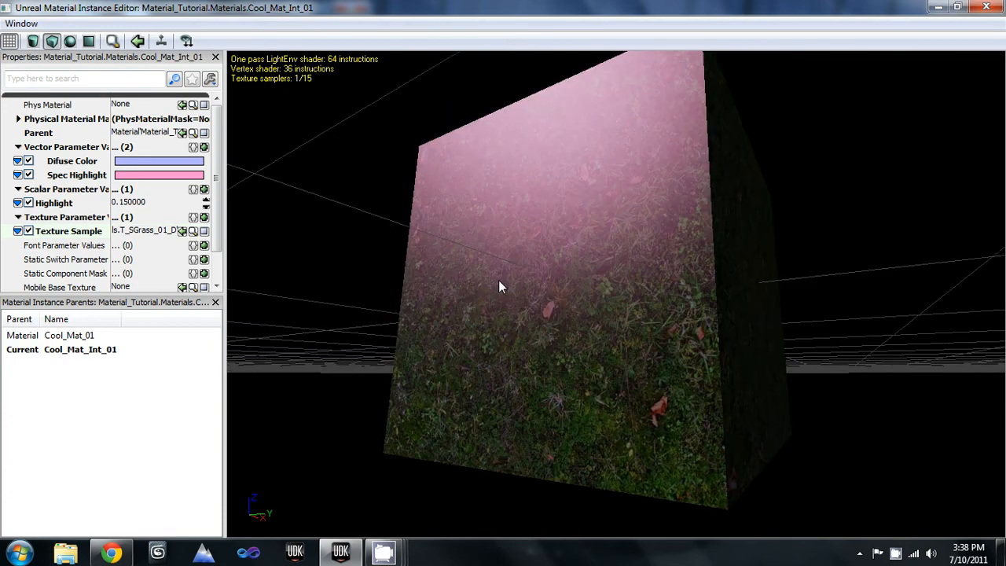
# Step: Close the instance editor, then save the Material_Tutorial package and clear the Content Browser's search filters before closing the browser
pyautogui.click(987, 7)
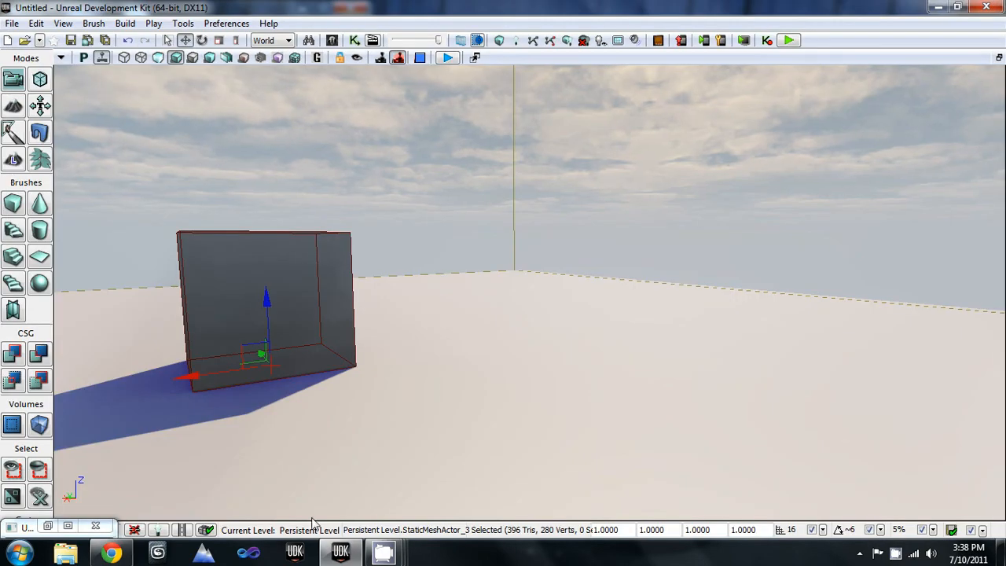
pyautogui.click(332, 40)
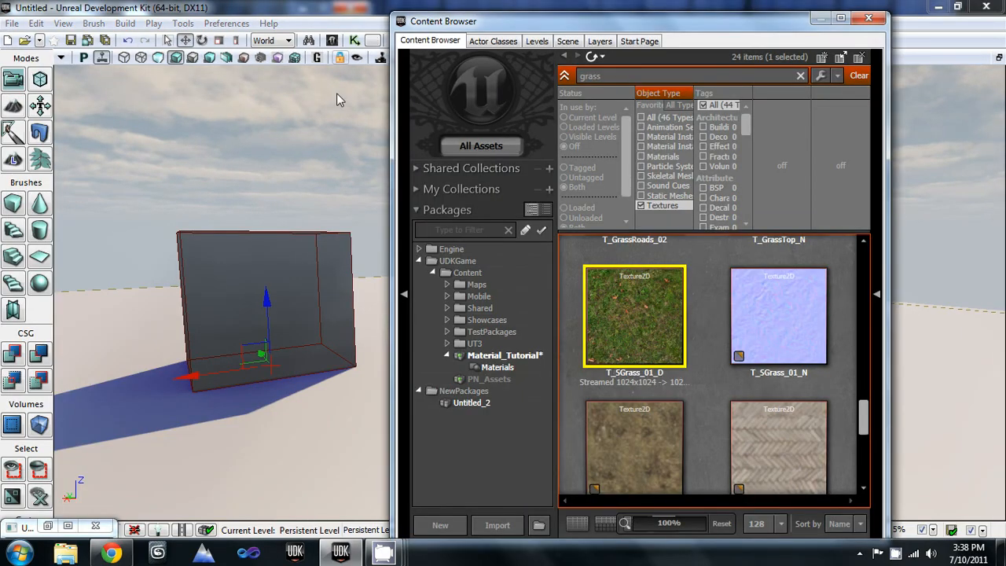
pyautogui.rightClick(523, 358)
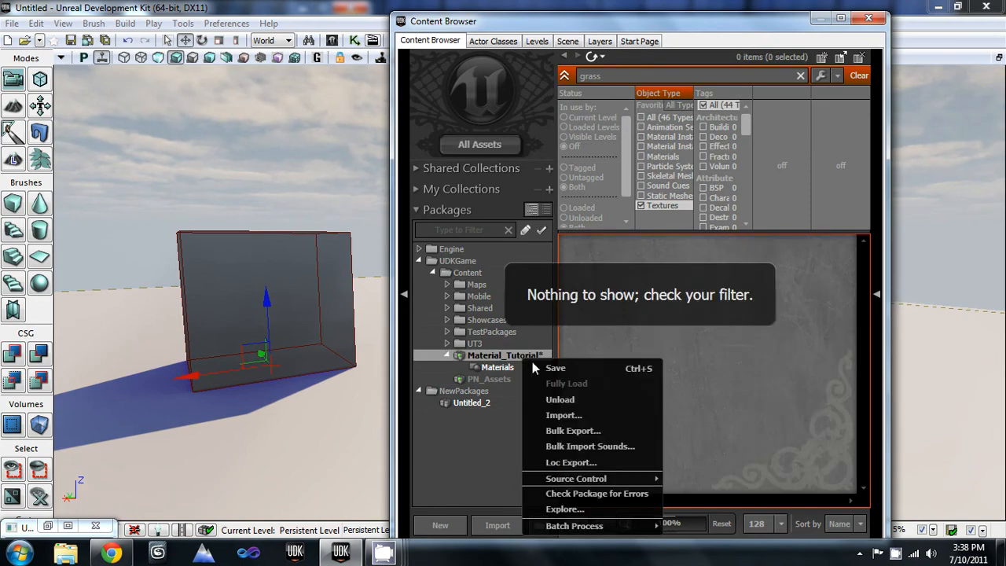
pyautogui.click(555, 368)
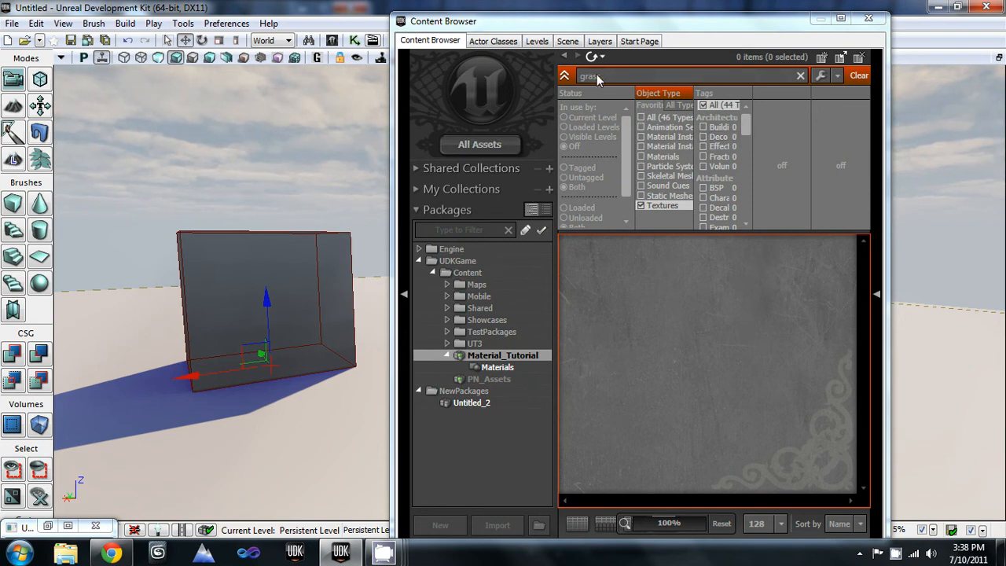
pyautogui.click(858, 75)
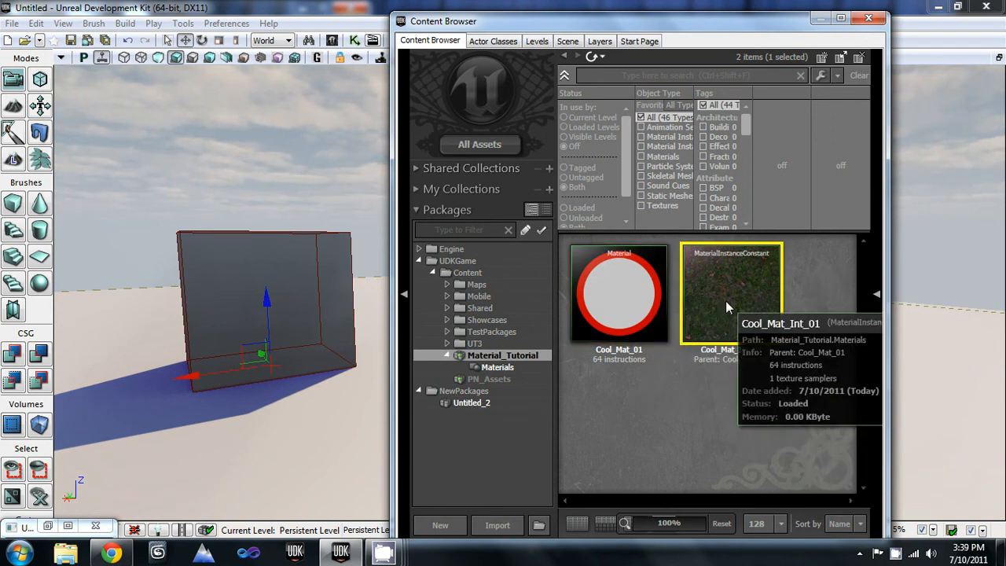
pyautogui.click(868, 17)
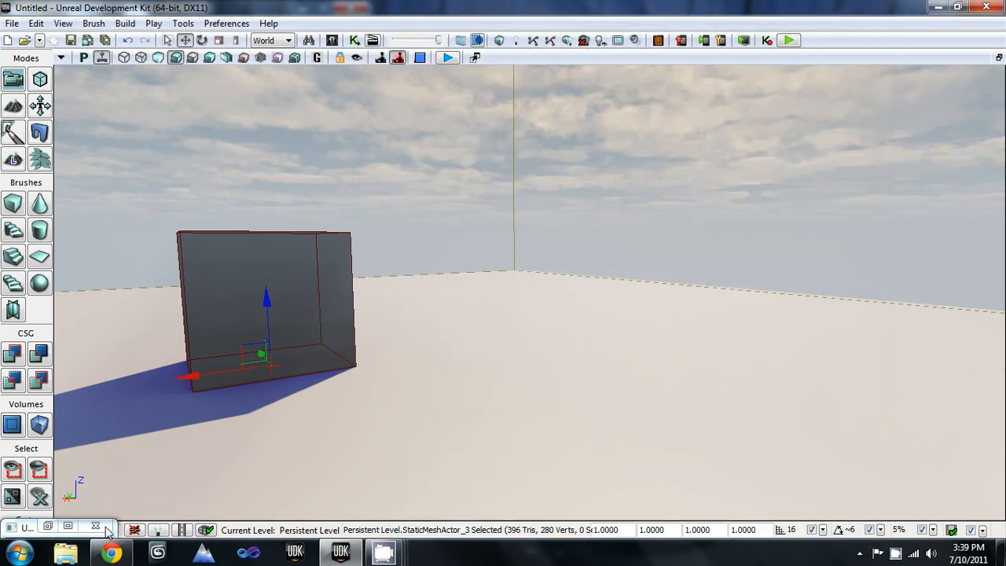
# Step: Restore the Cool_Mat_01 material editor and delete all expression nodes, leaving only the main material node in the graph
pyautogui.click(70, 531)
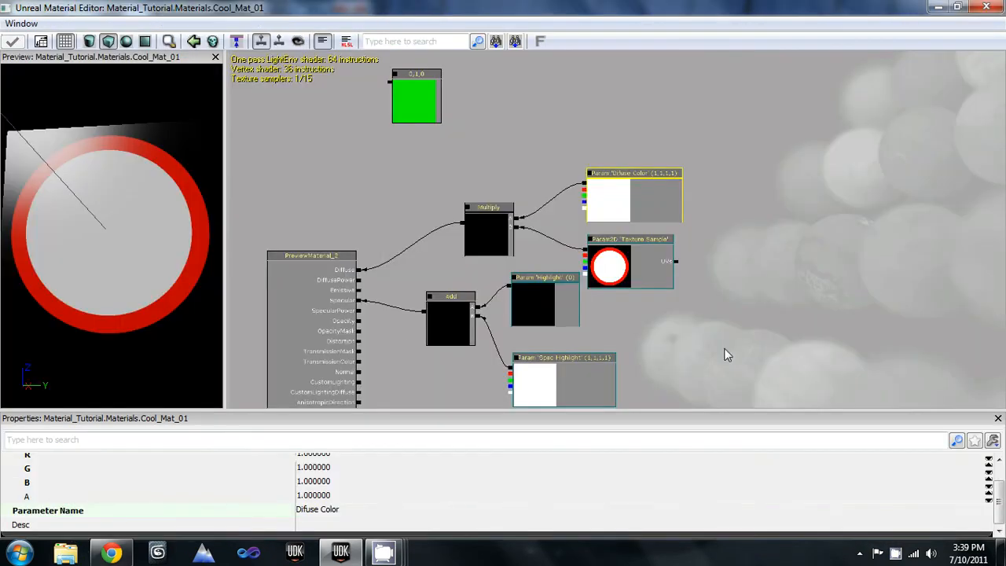
pyautogui.moveTo(727, 349); pyautogui.dragTo(722, 324)
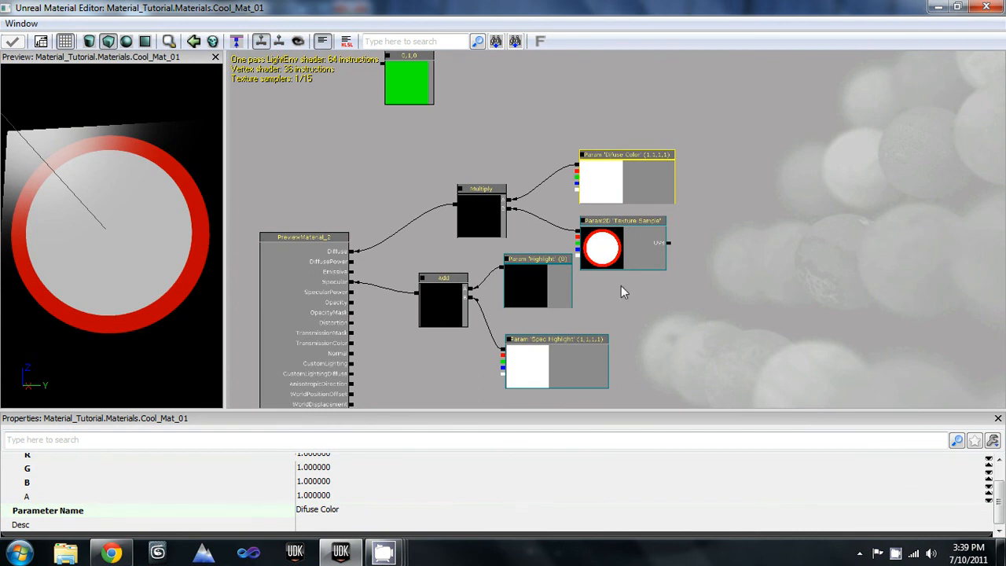
pyautogui.moveTo(734, 327); pyautogui.dragTo(745, 316)
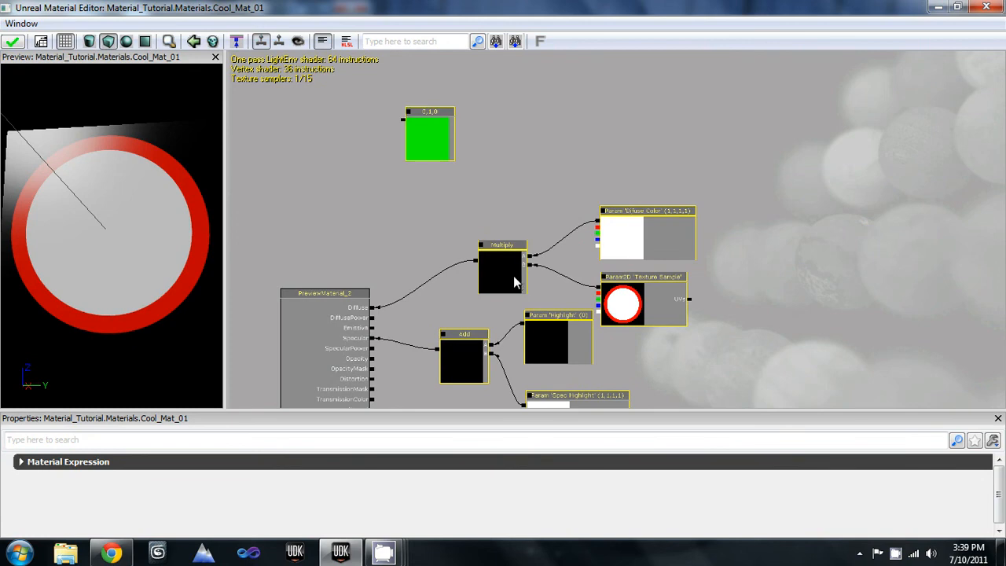
pyautogui.press('Delete')
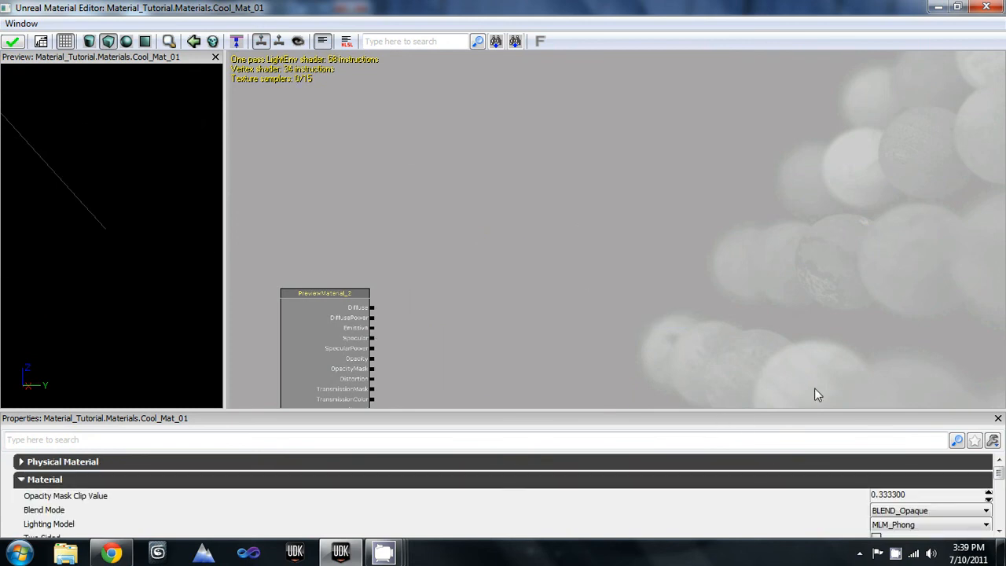
pyautogui.moveTo(516, 316); pyautogui.dragTo(488, 162)
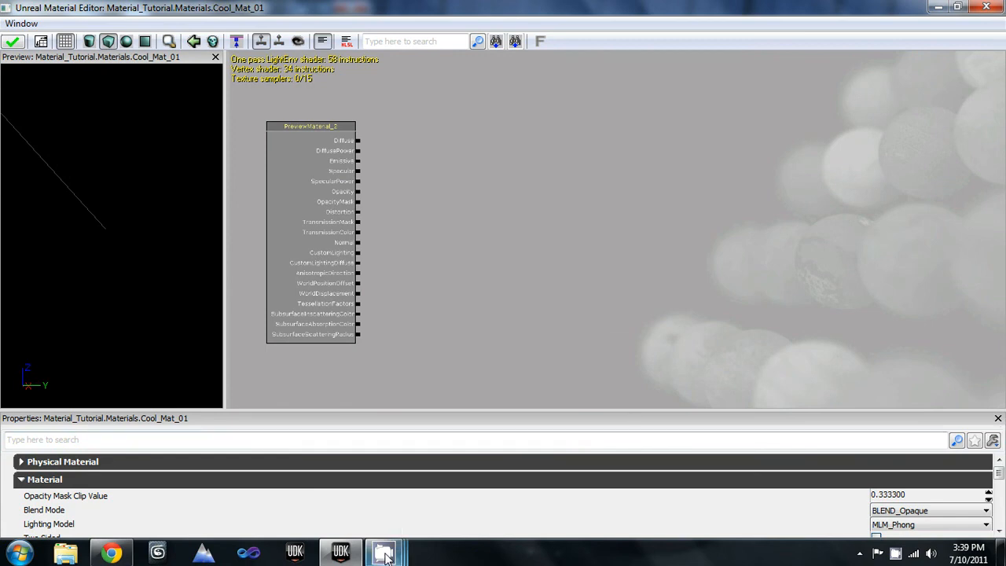
pyautogui.moveTo(385, 555)
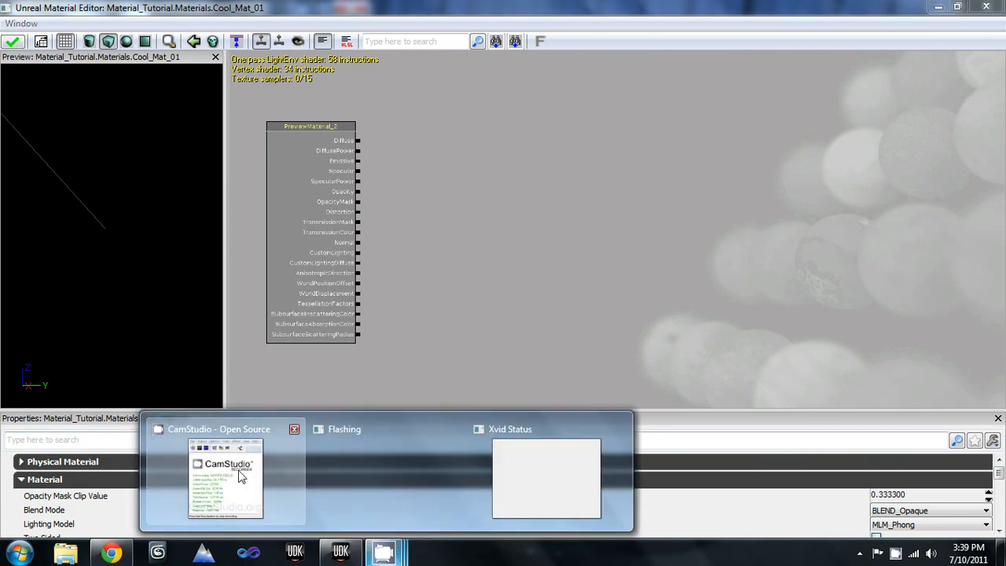